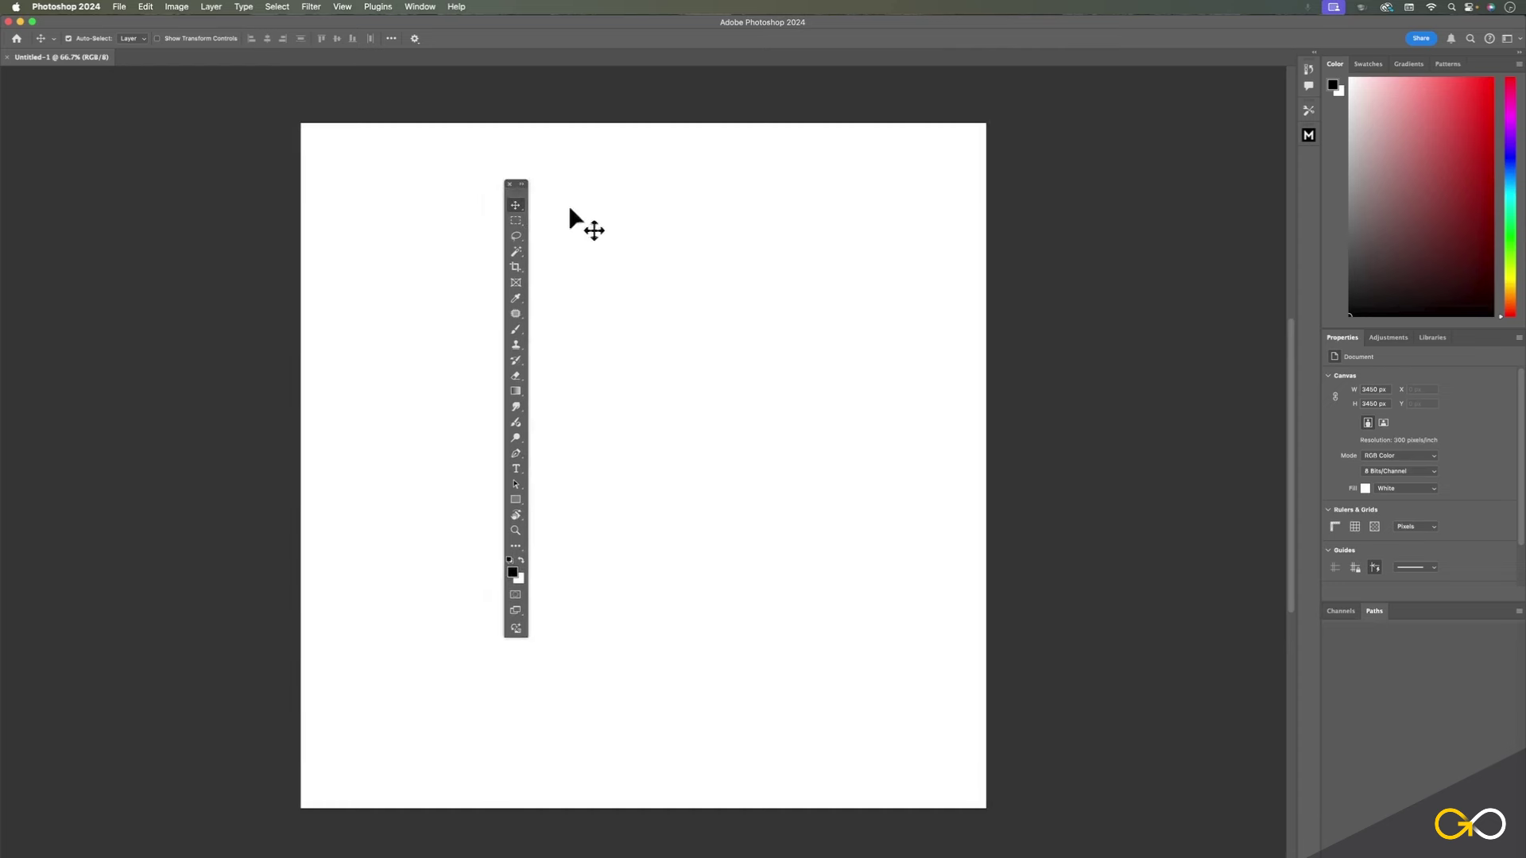
Expand the floating toolbar to two columns and move it closer to the canvas's left edge.
left_click(523, 185)
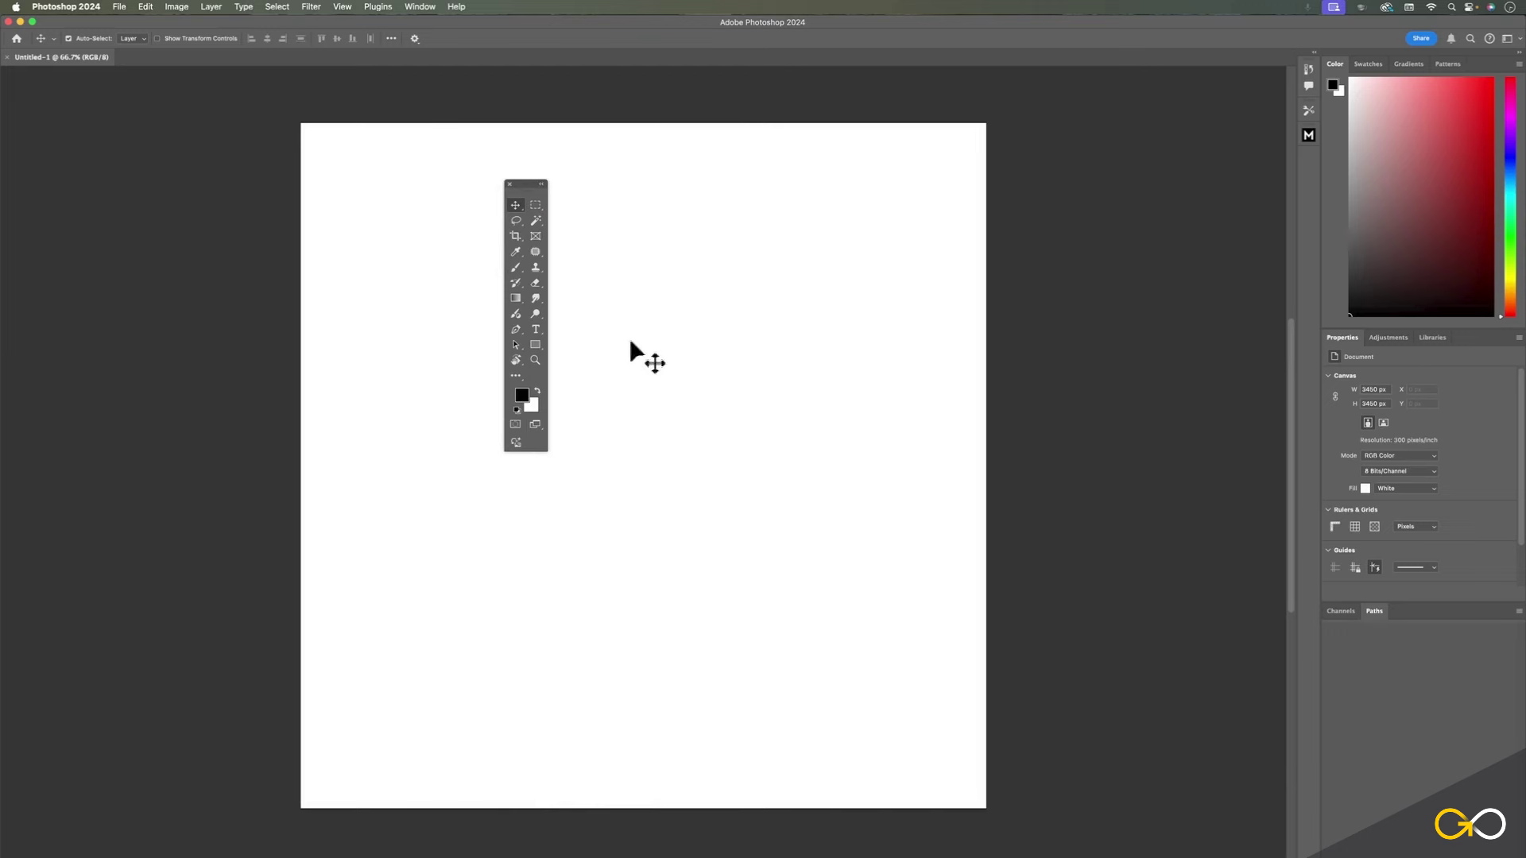
left_click_drag(523, 185, 440, 197)
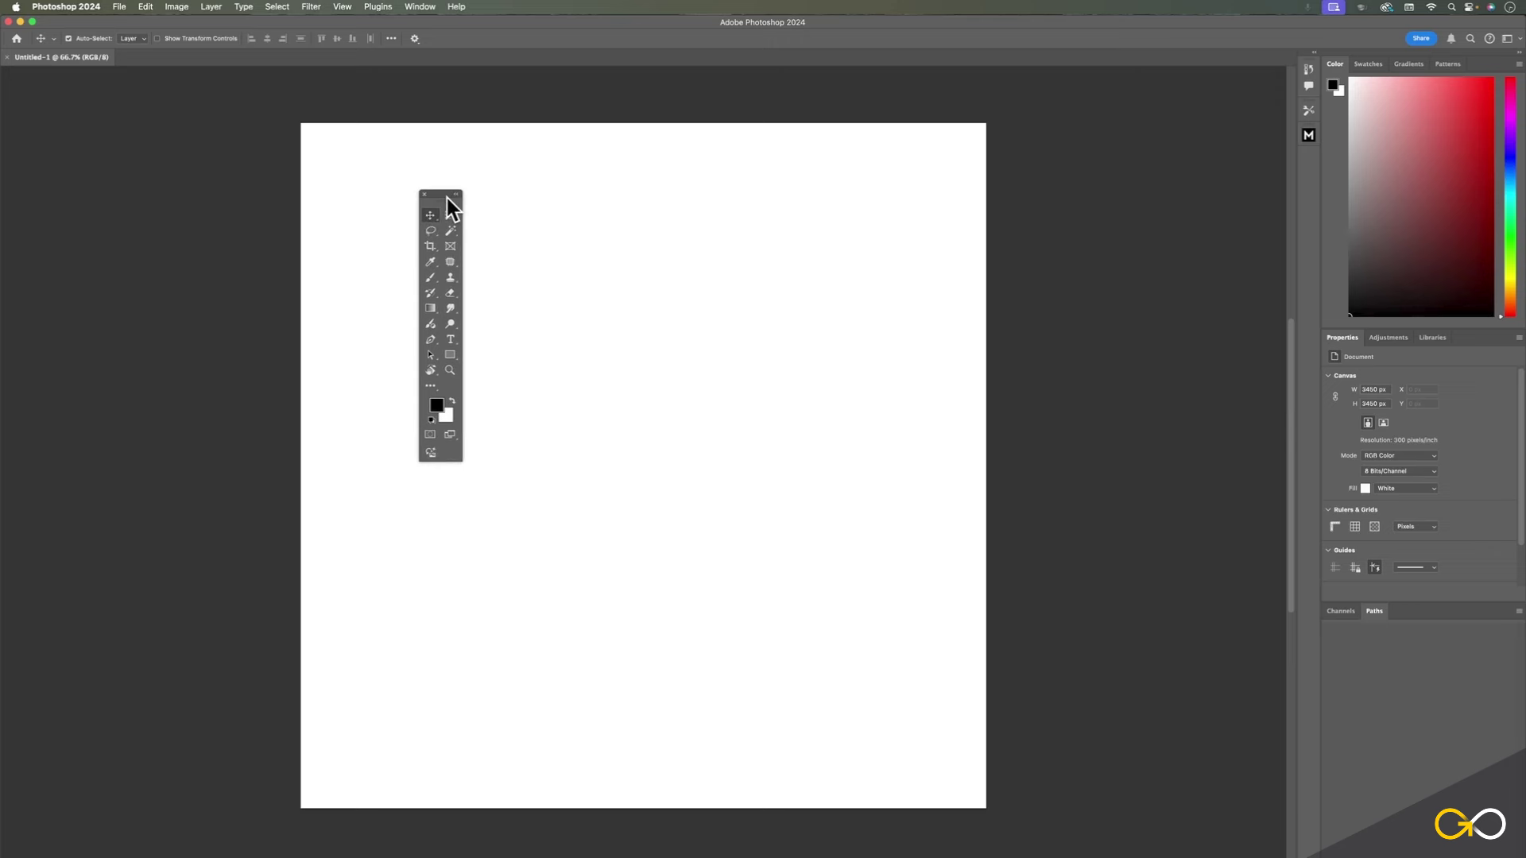
Bring up the toolbar customization settings and review the tool groups with their assigned shortcut letters.
left_click(436, 393)
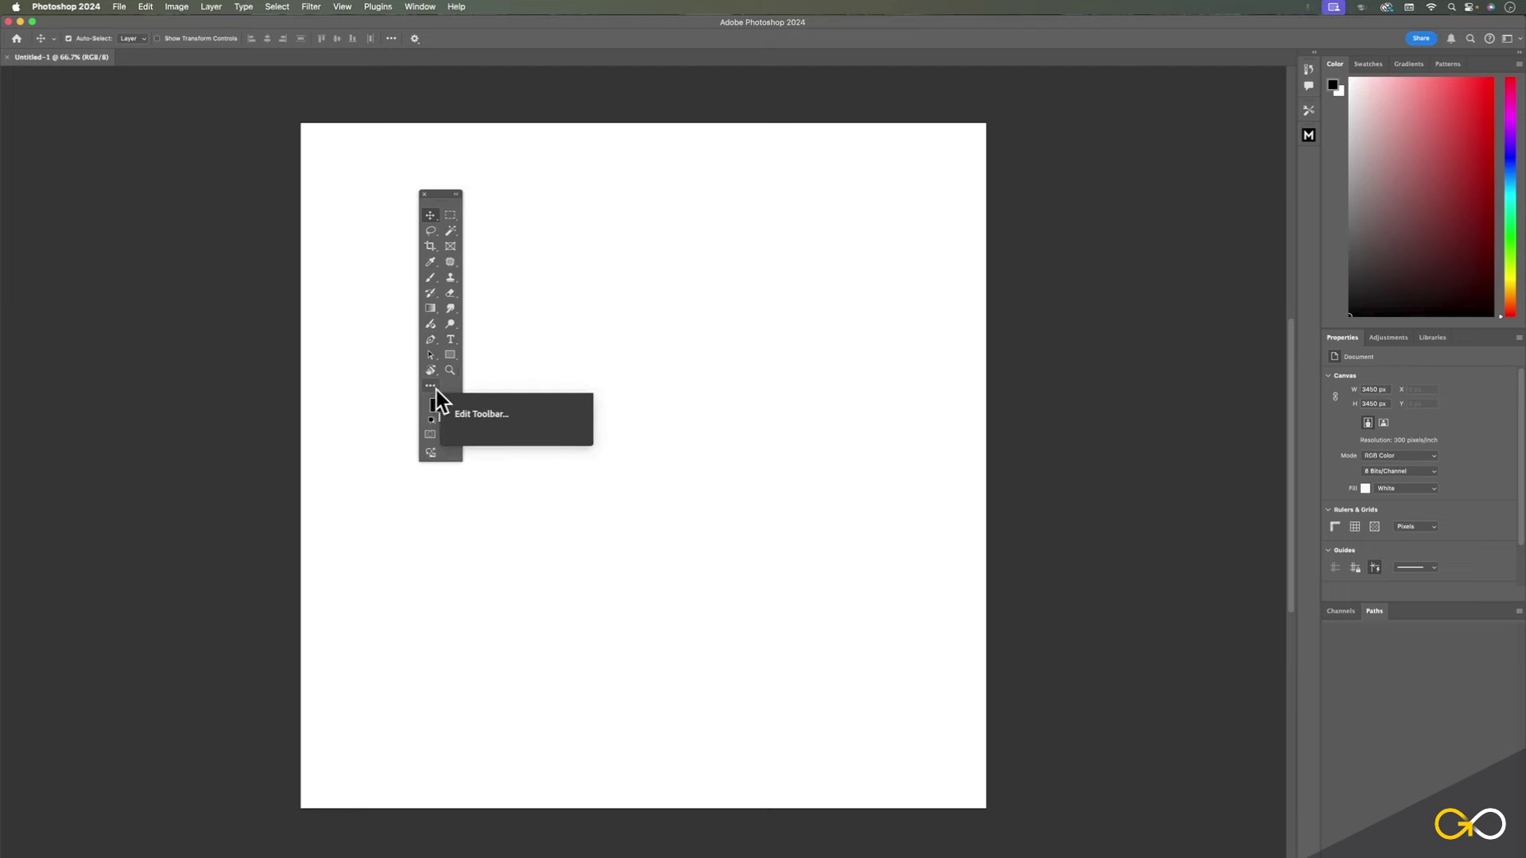
left_click(434, 389)
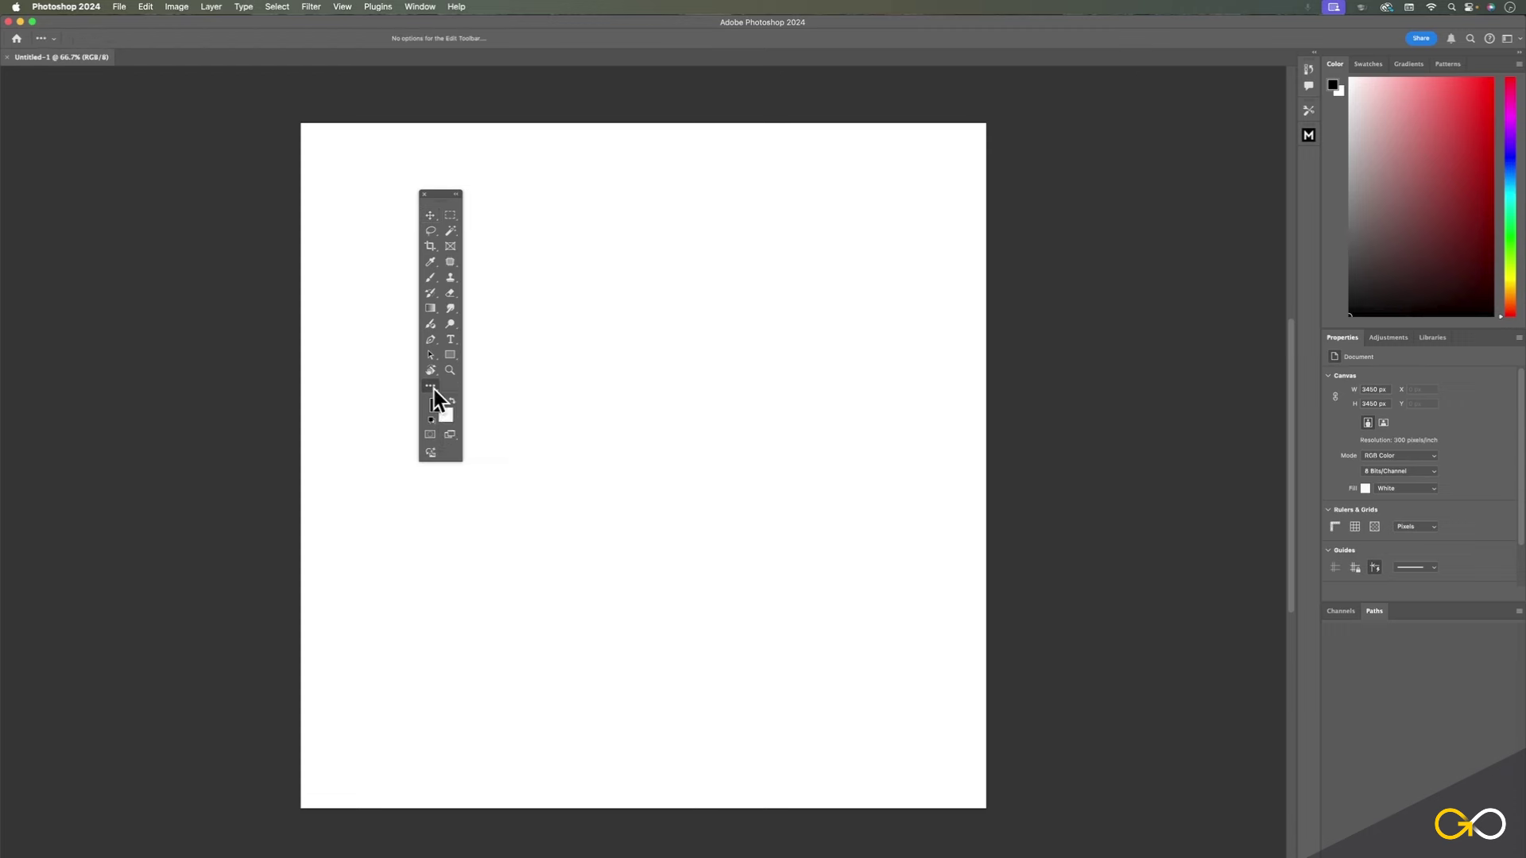
left_click(429, 386)
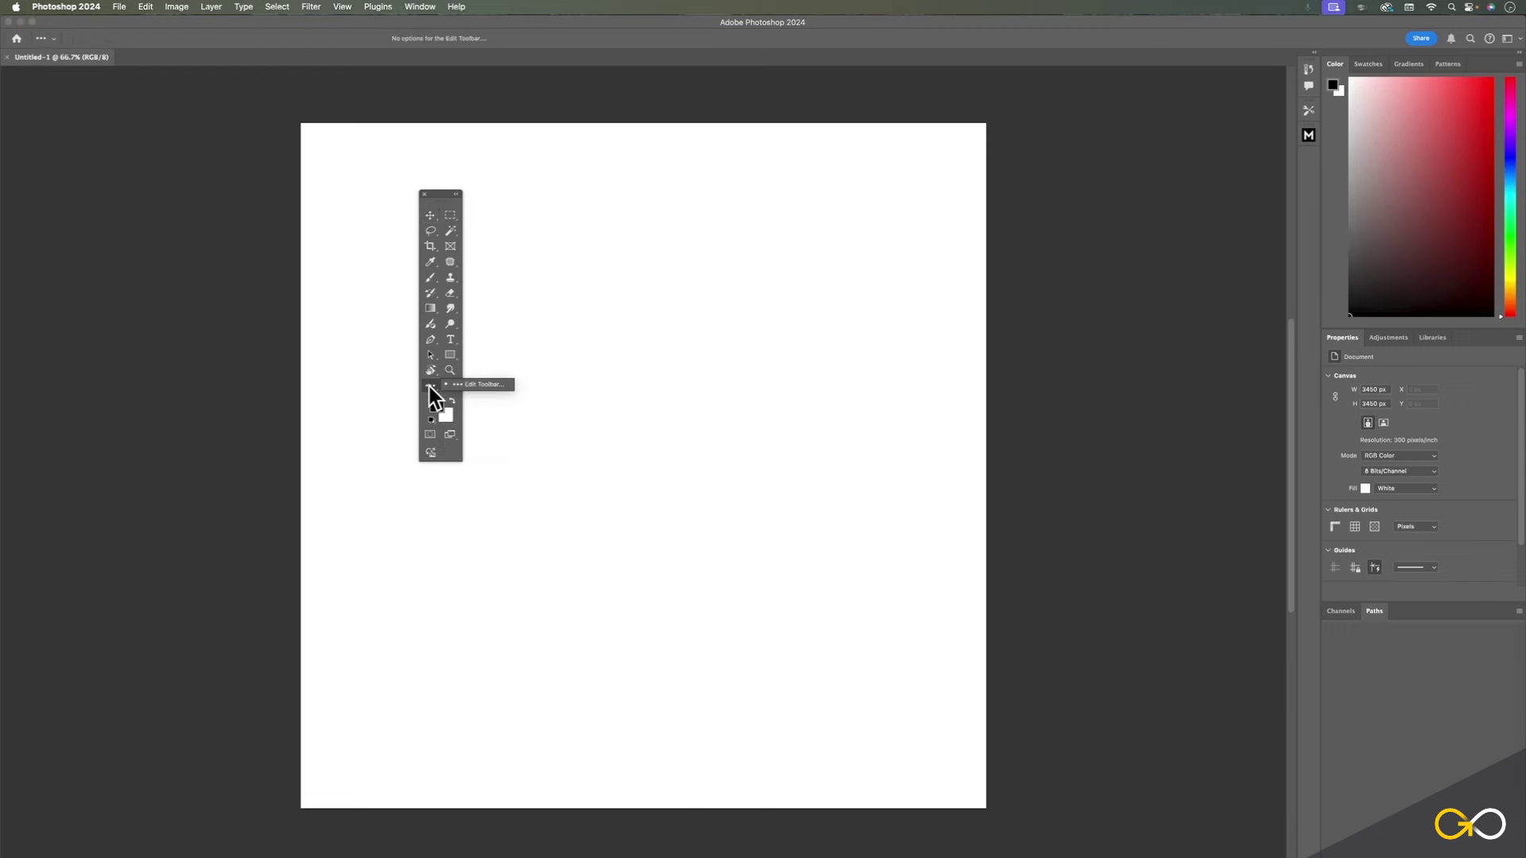
left_click(486, 385)
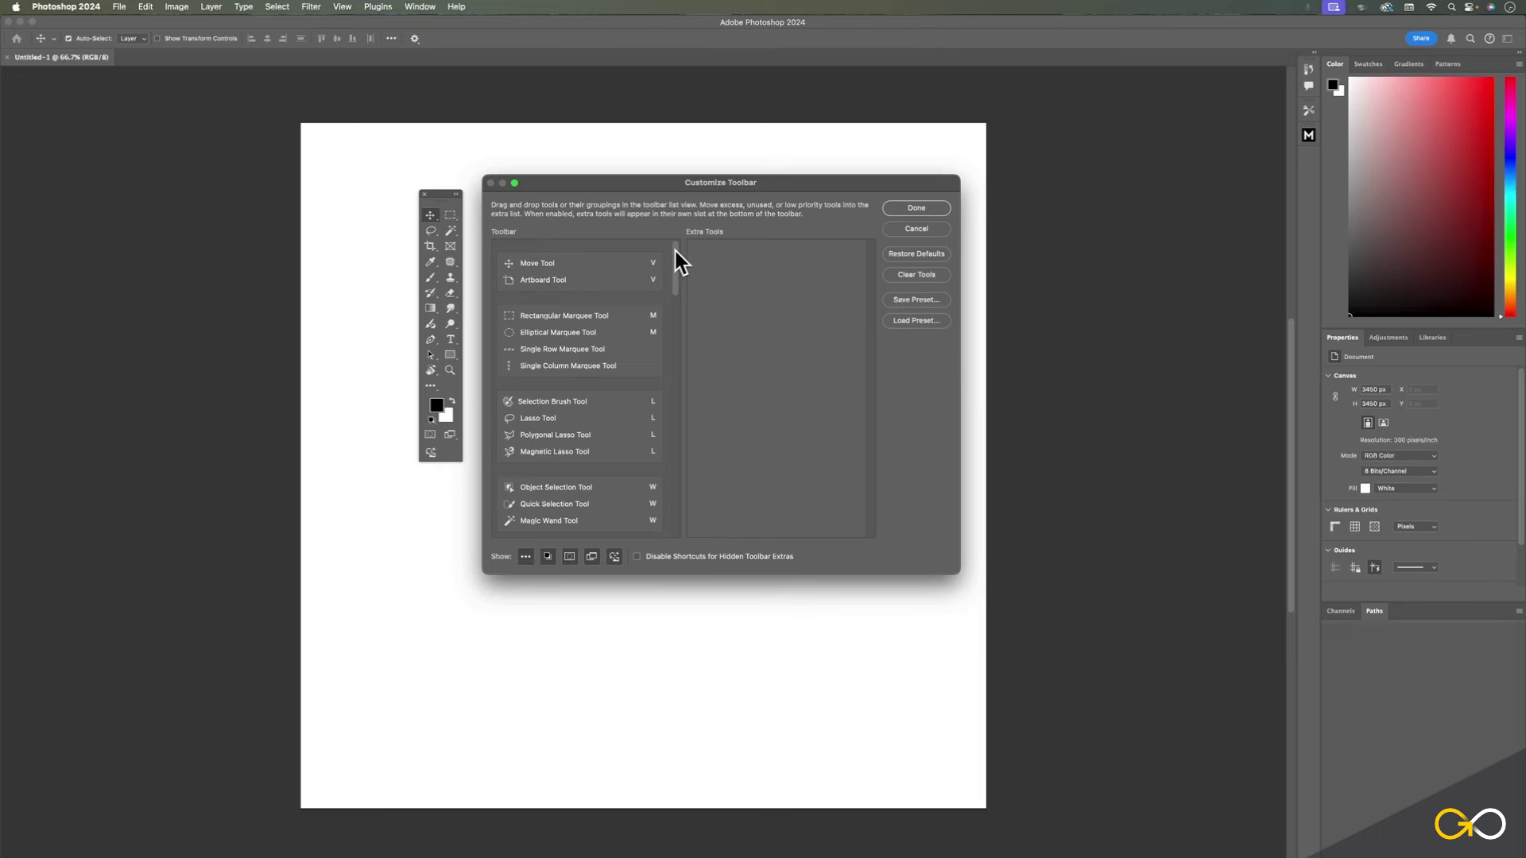
scroll(676, 252, "down", 5)
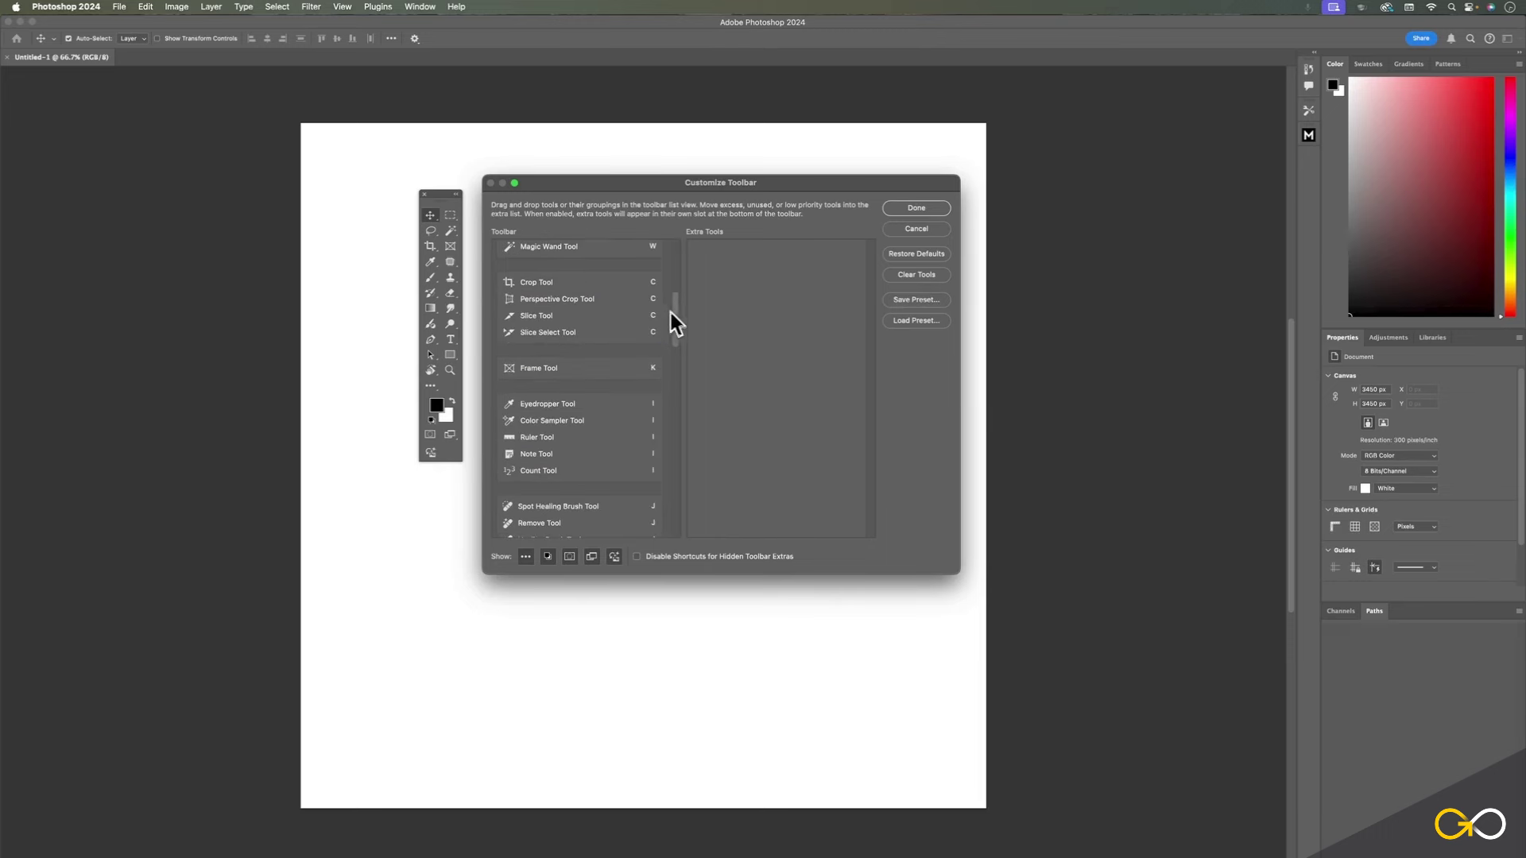
left_click_drag(677, 312, 681, 364)
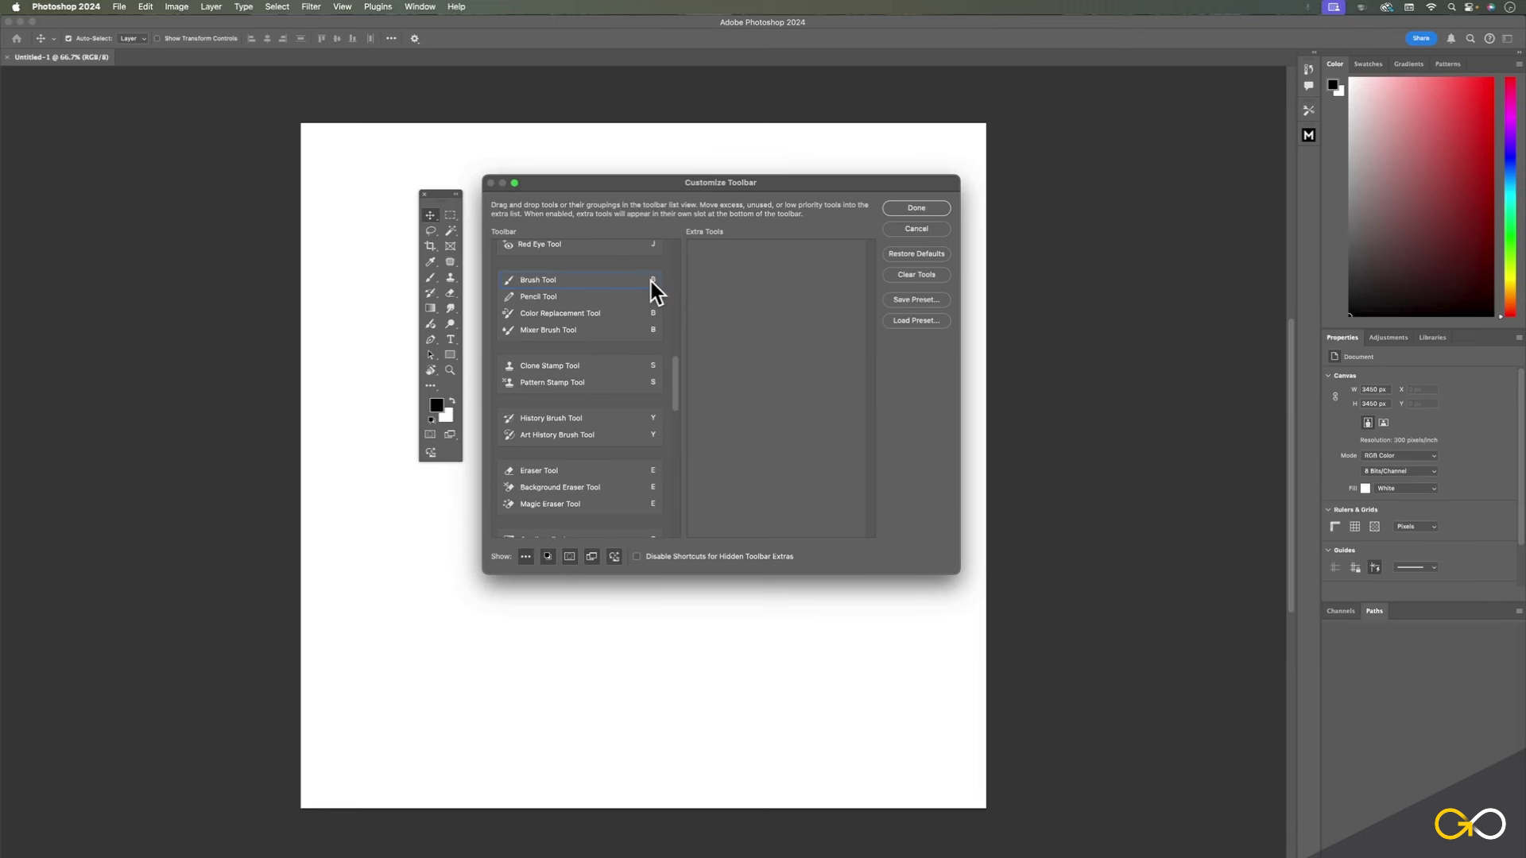
left_click(652, 283)
left_click_drag(674, 394, 670, 521)
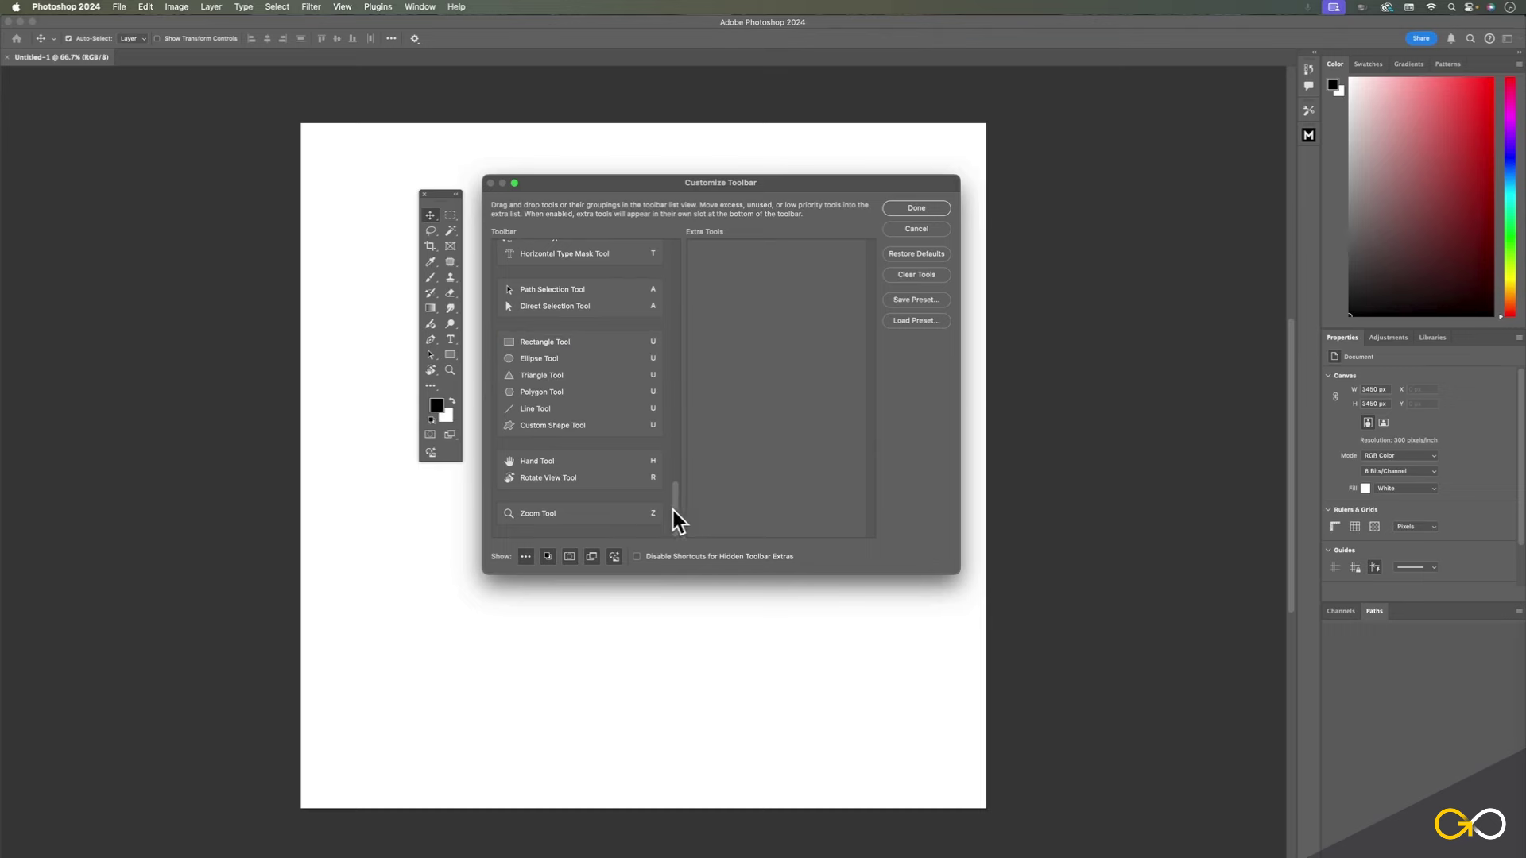
scroll(674, 510, "up", 10)
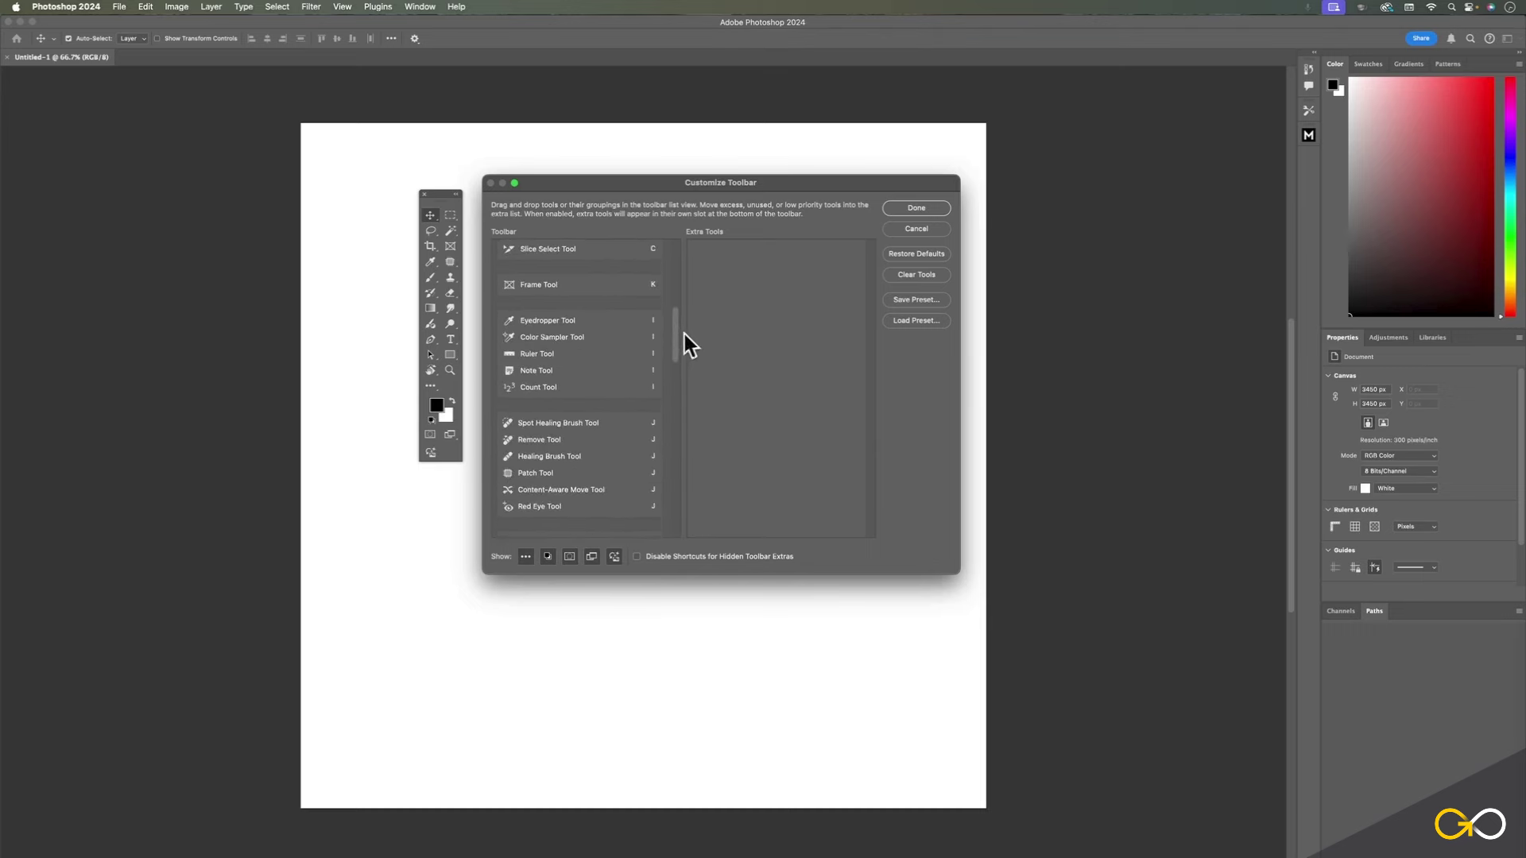
scroll(685, 334, "up", 5)
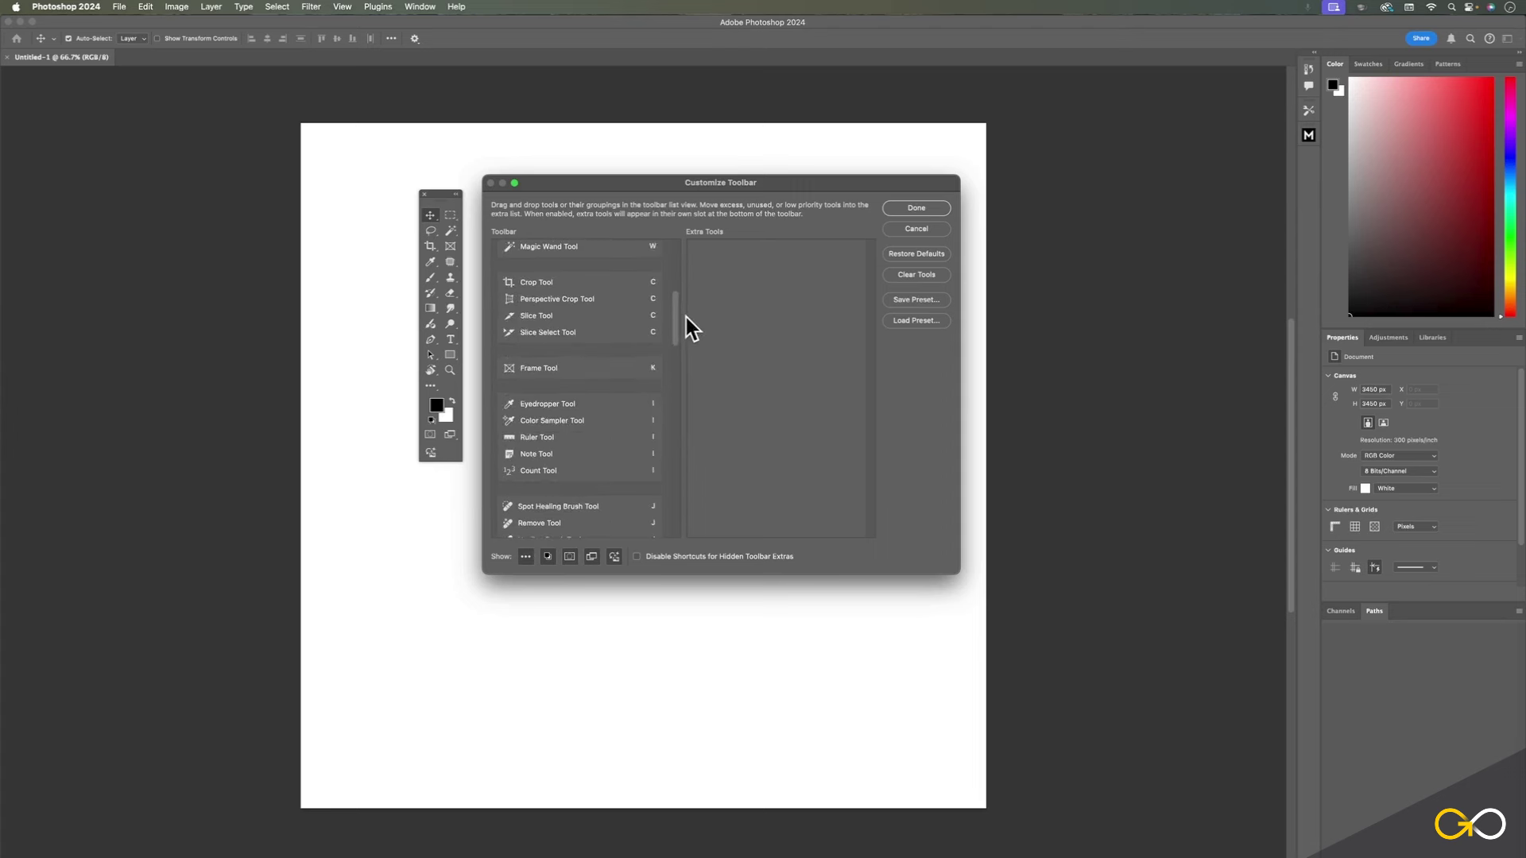
scroll(685, 322, "down", 3)
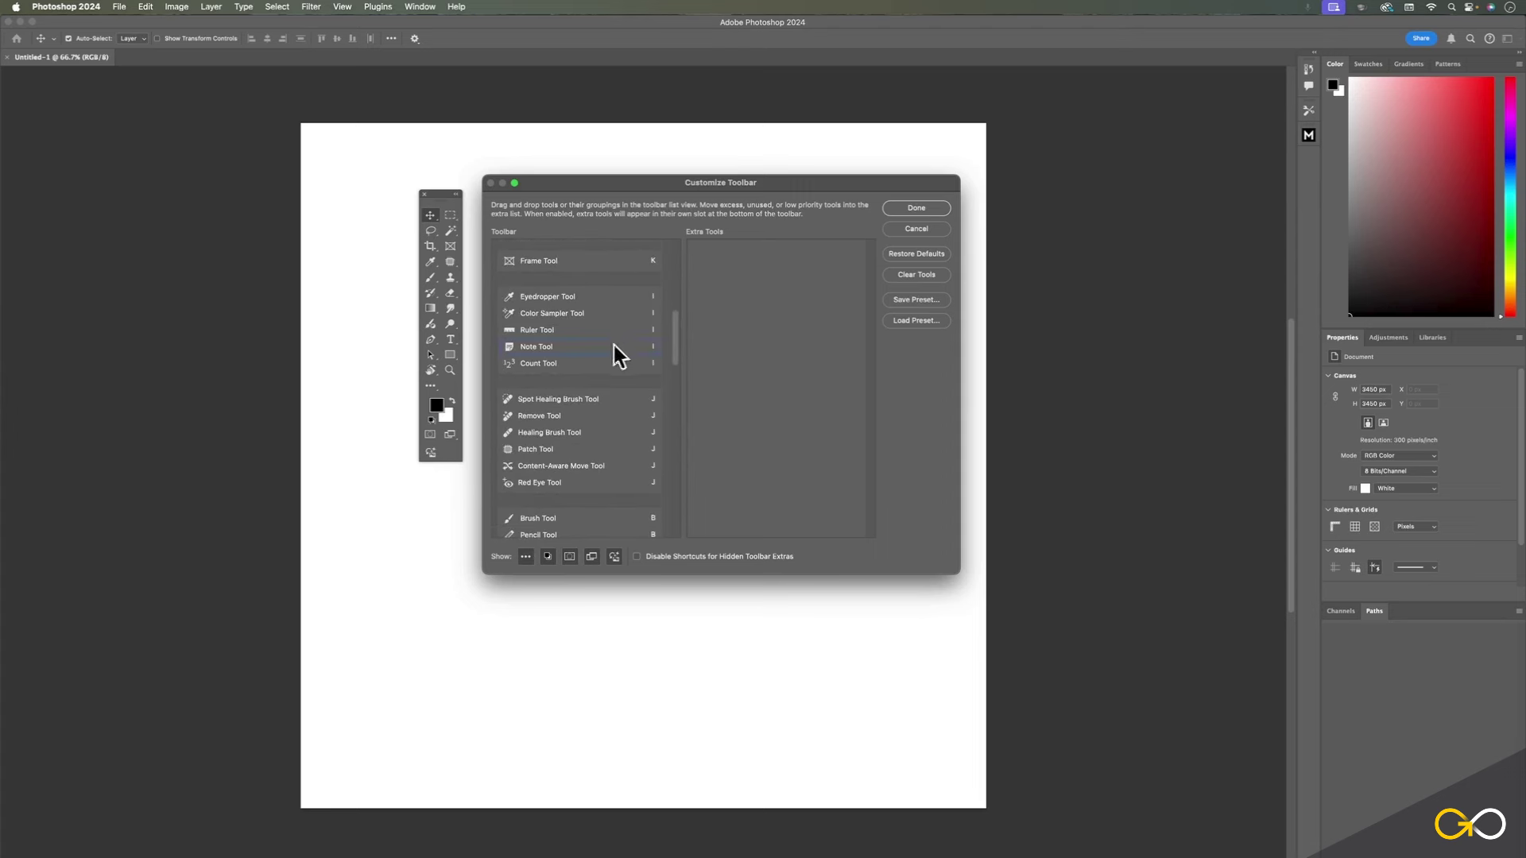
Move the Note Tool out of the toolbar into the Extra Tools list and save the customization.
left_click_drag(585, 346, 747, 280)
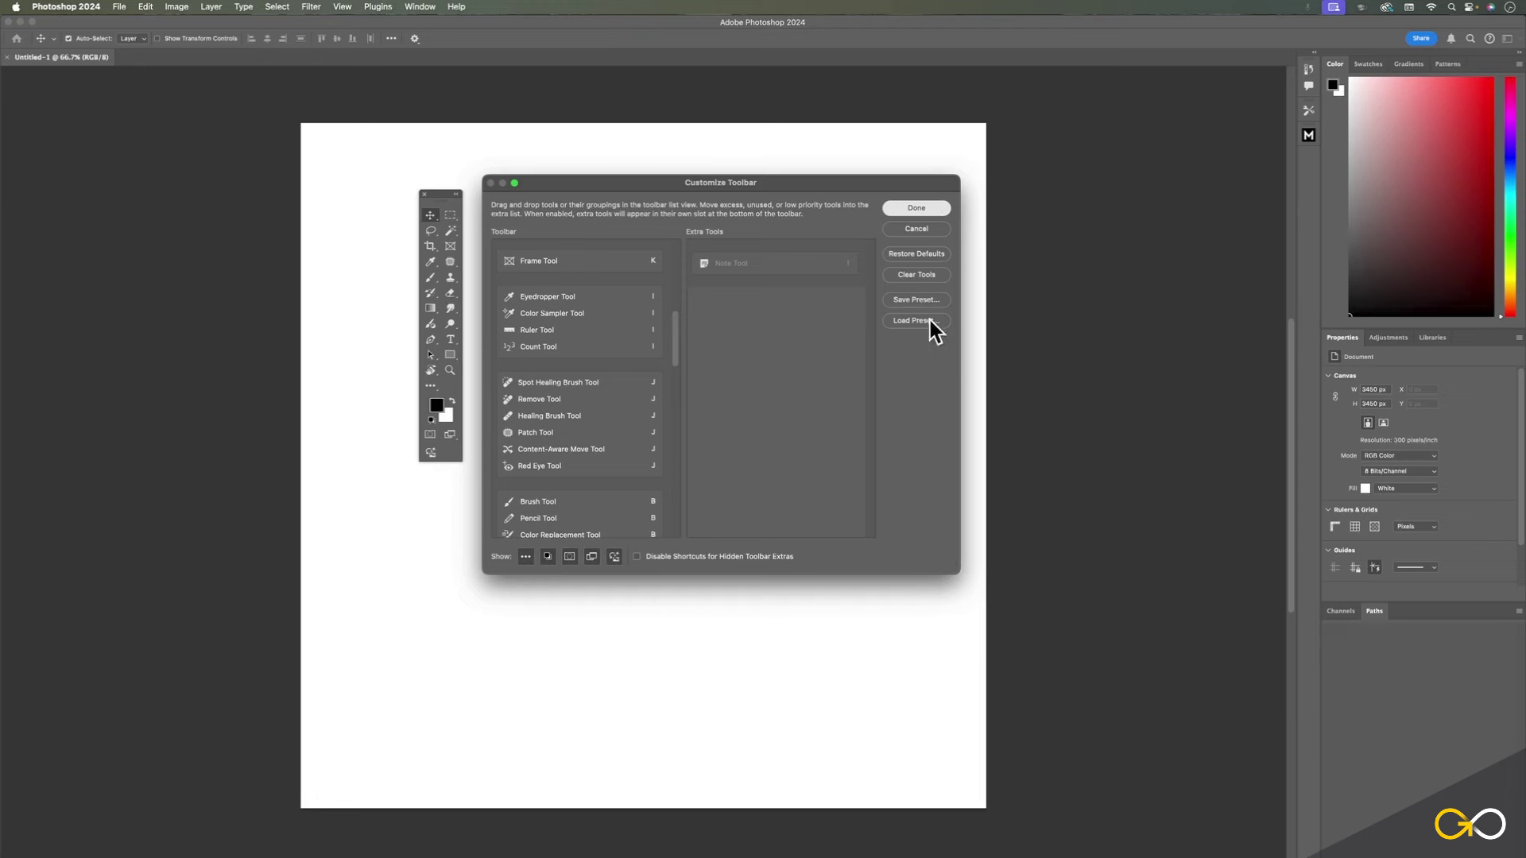
left_click(913, 209)
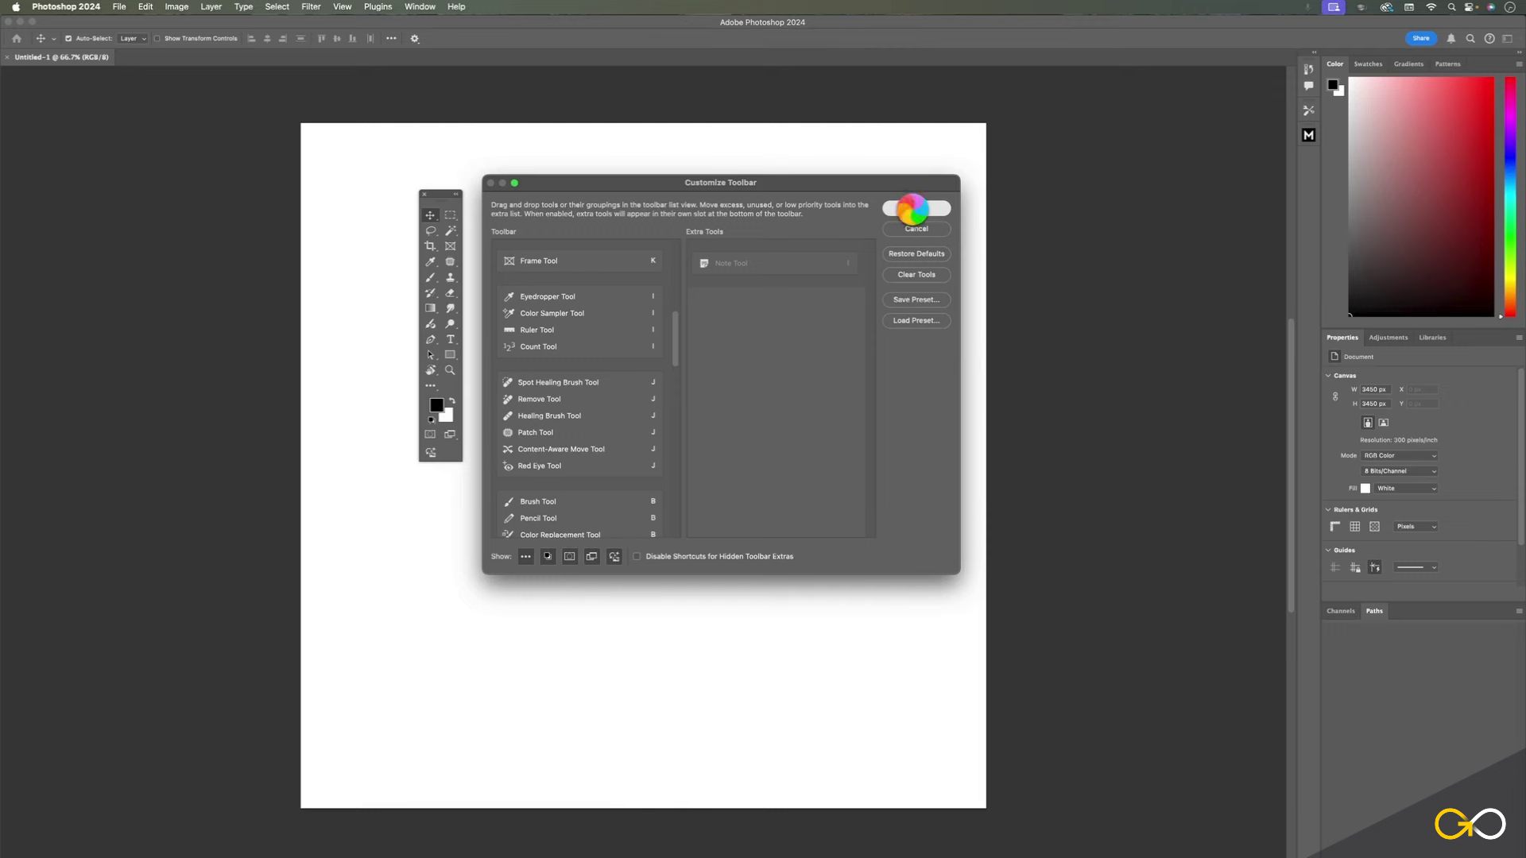
Swap the foreground and background colors back and forth, ending with black as the foreground and white as the background.
left_click(451, 400)
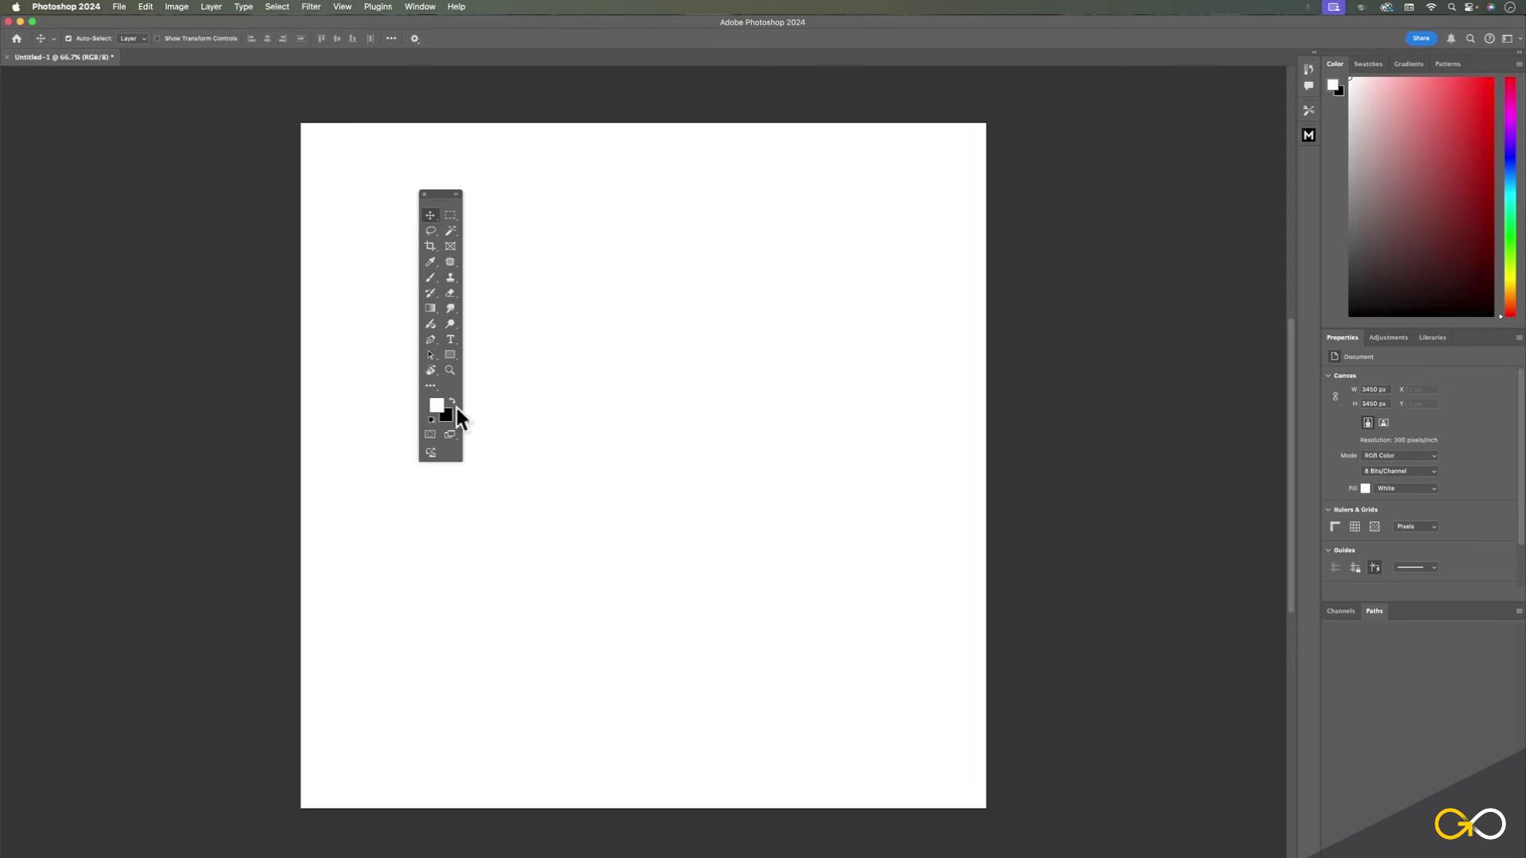
left_click(455, 404)
left_click(455, 404)
left_click(455, 404)
left_click(454, 404)
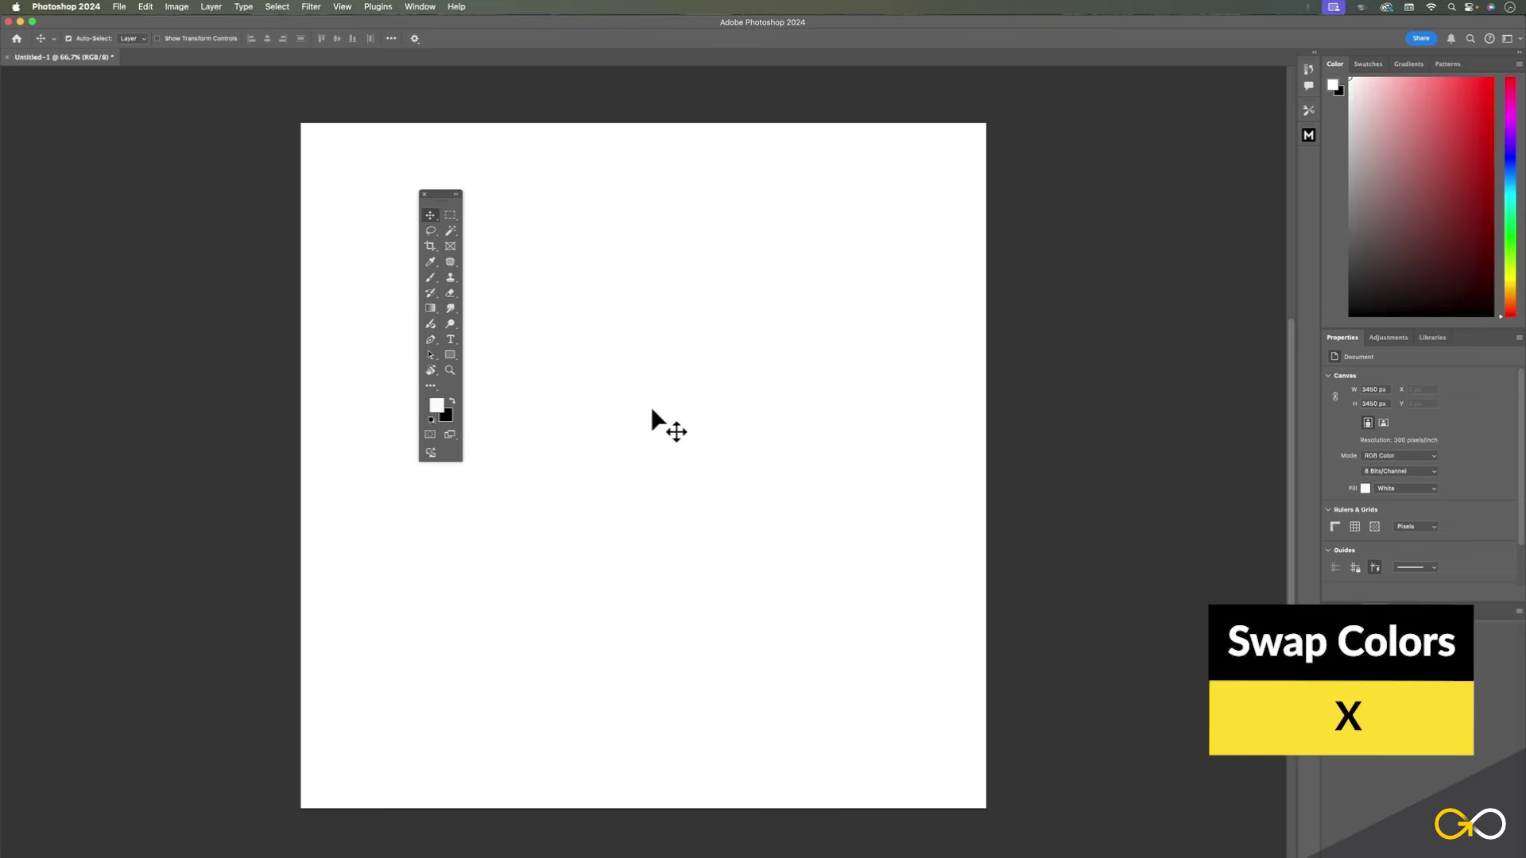
key("x")
key("x")
key("x")
key("x")
key("x")
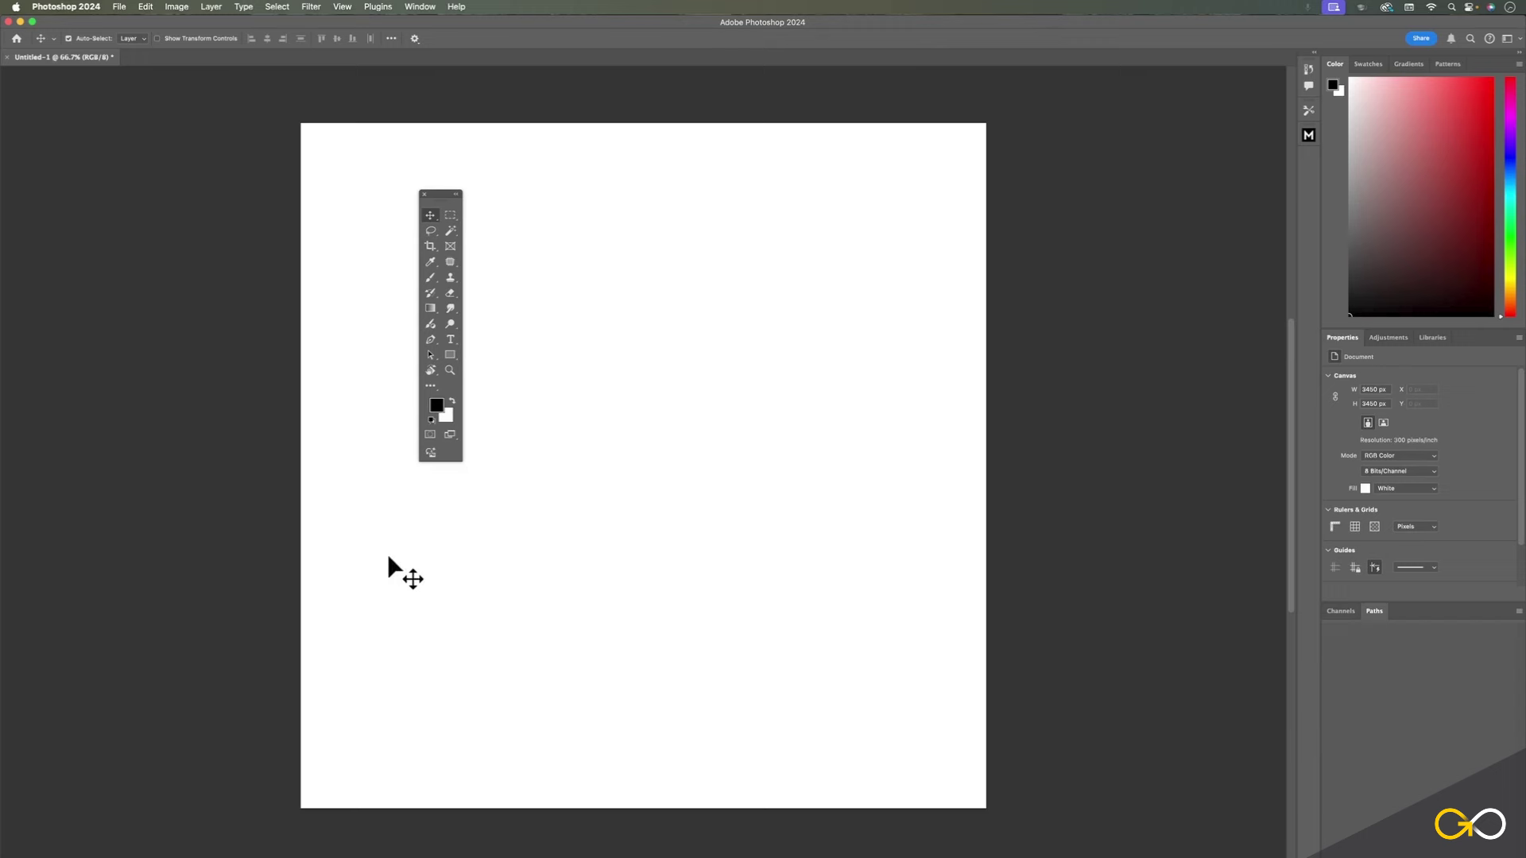
Fill the canvas with the black foreground color and refill it with the white background color.
key("alt+BackSpace")
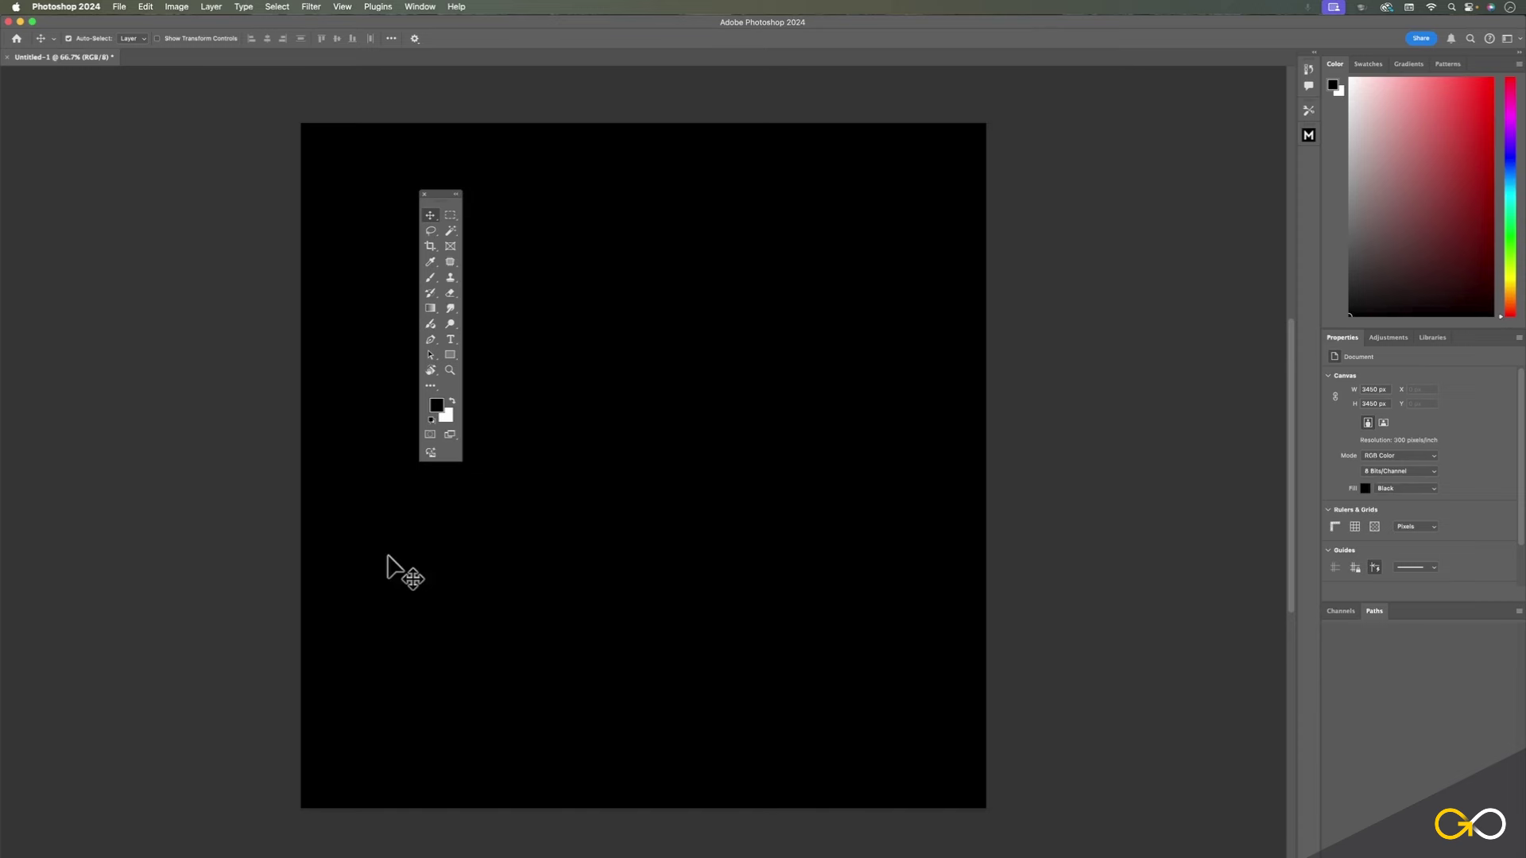
key("super+BackSpace")
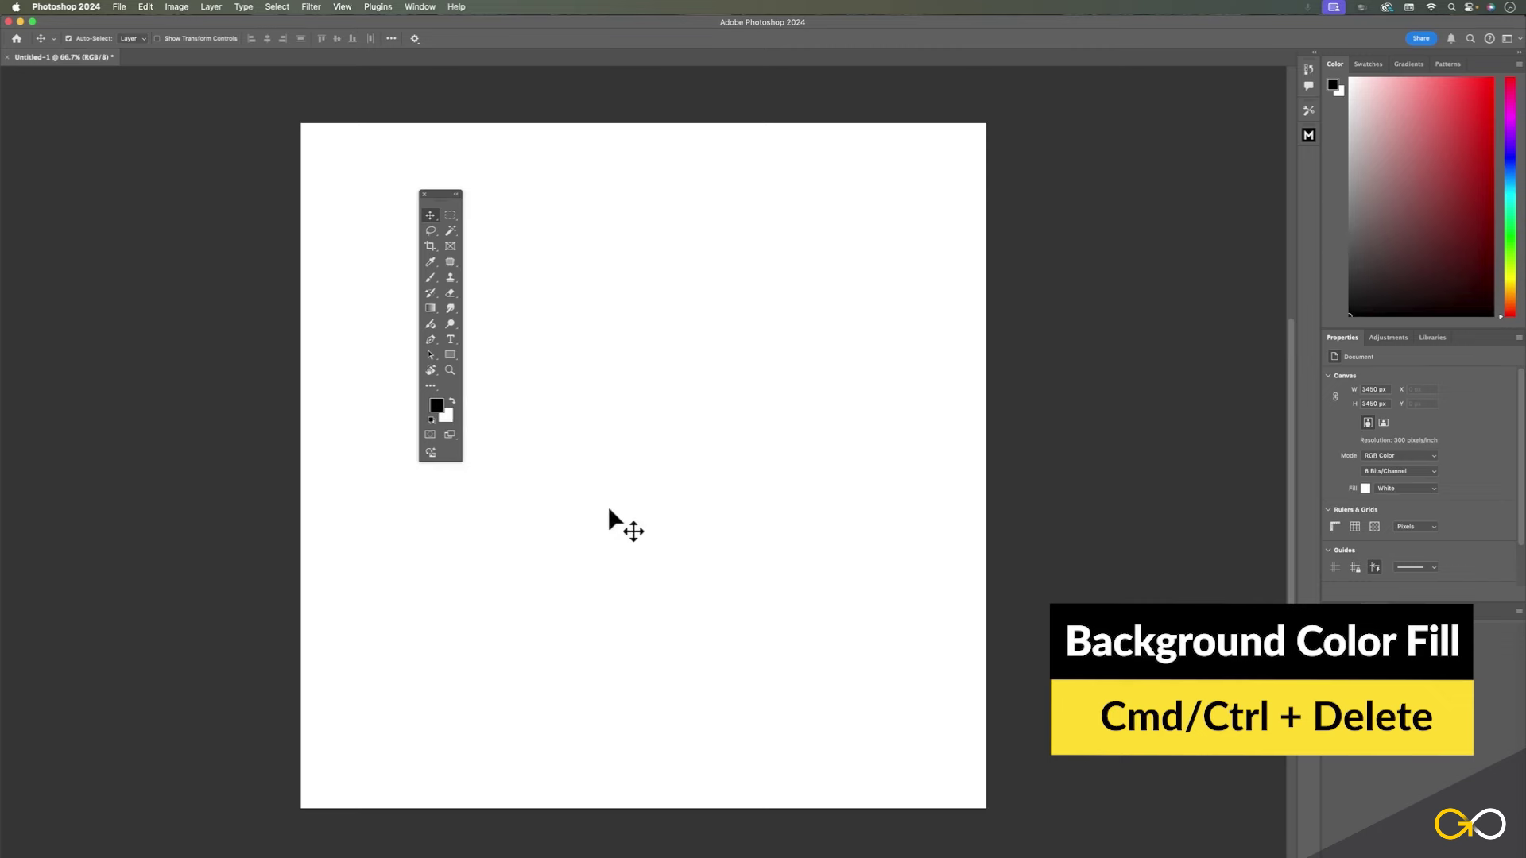
left_click(431, 436)
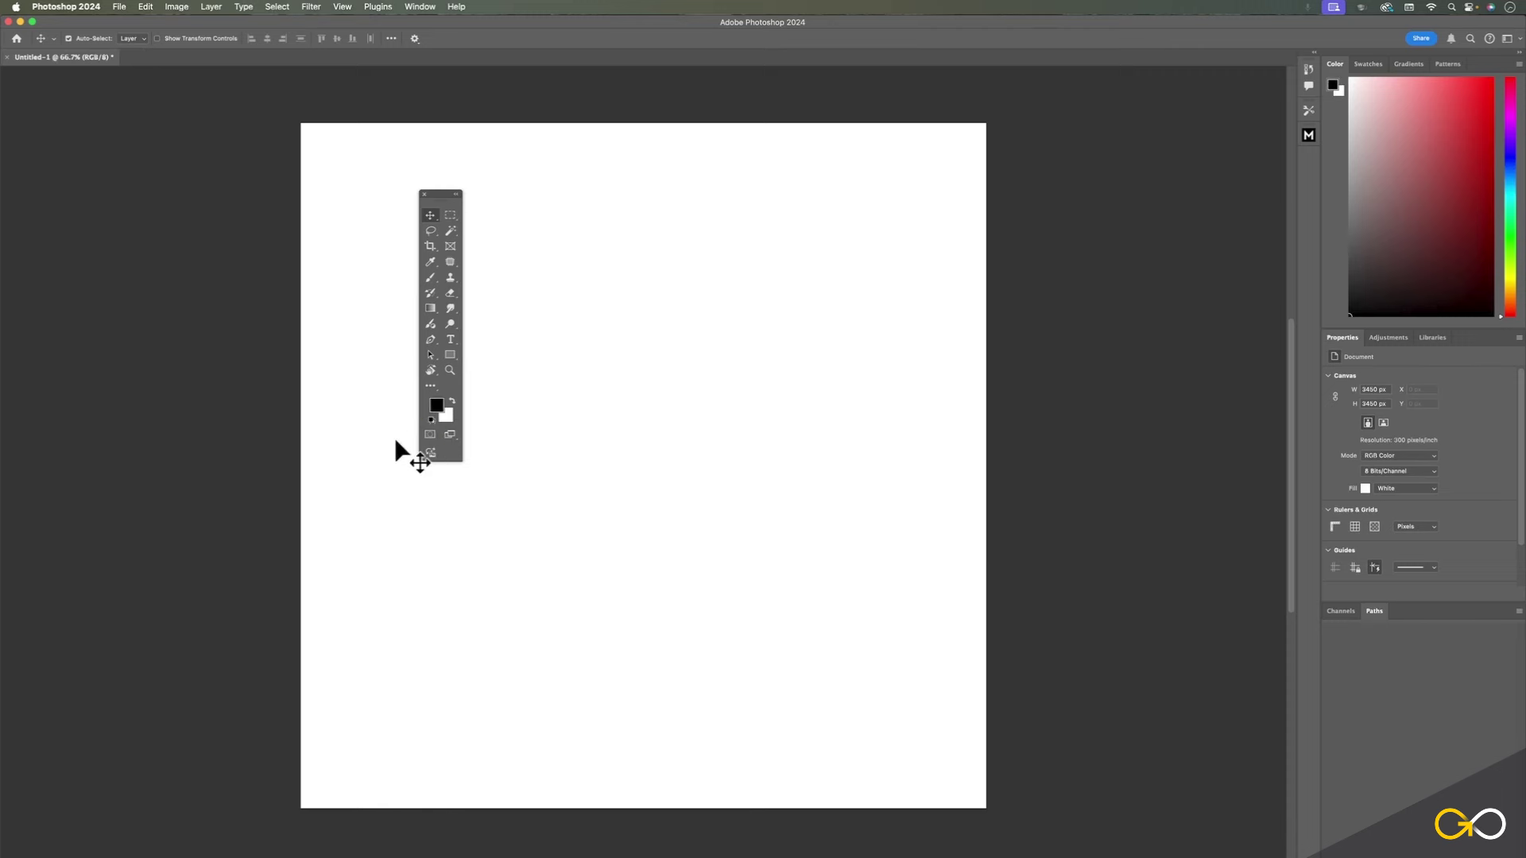
Try Full Screen Mode With Menu Bar and Full Screen Mode, and return to Standard Screen Mode.
left_click(451, 437)
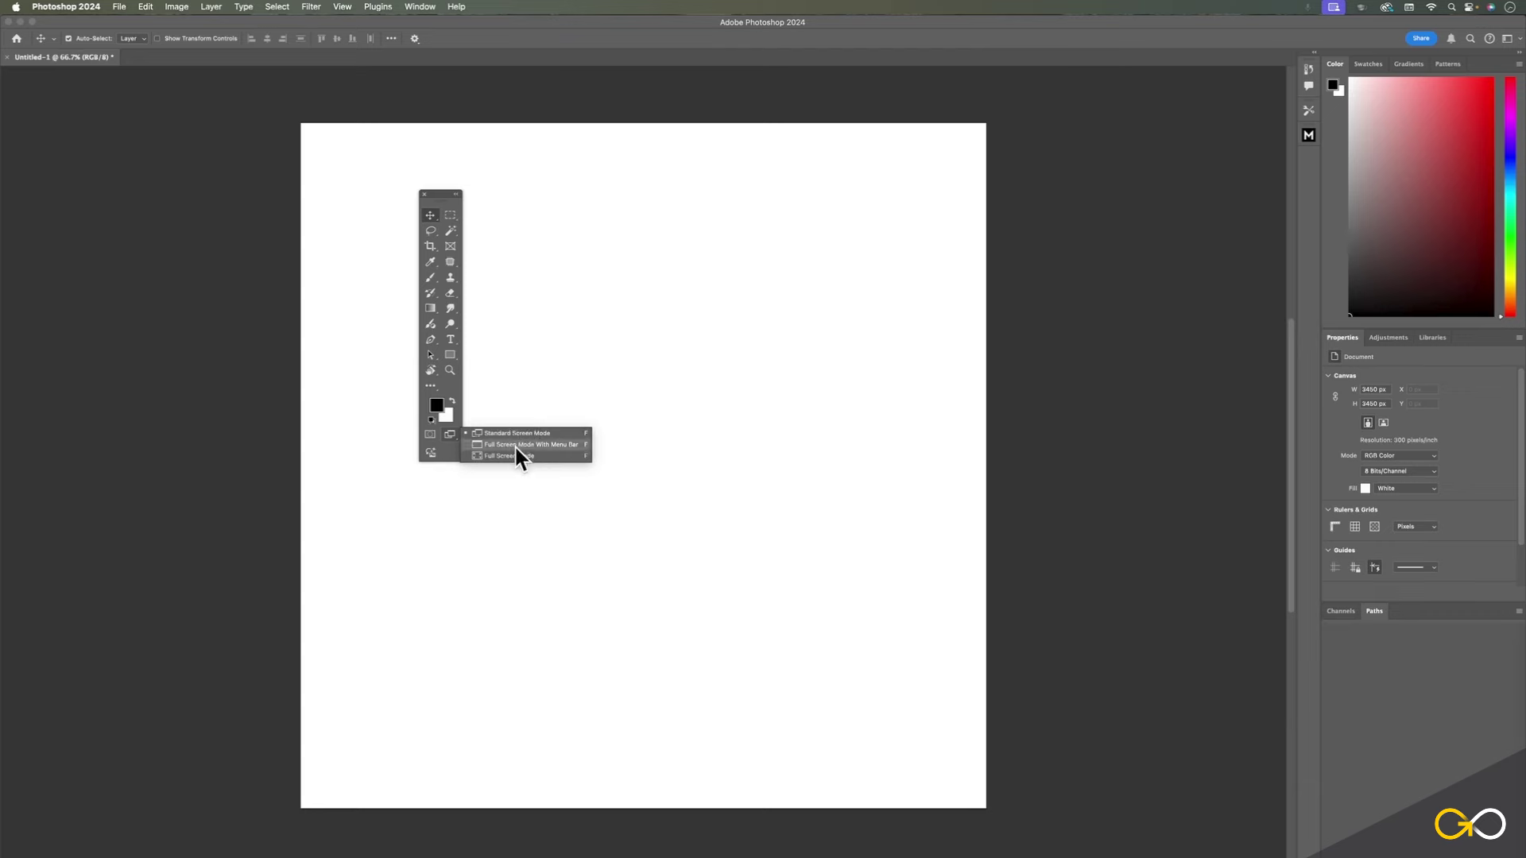
left_click(515, 445)
left_click(447, 439)
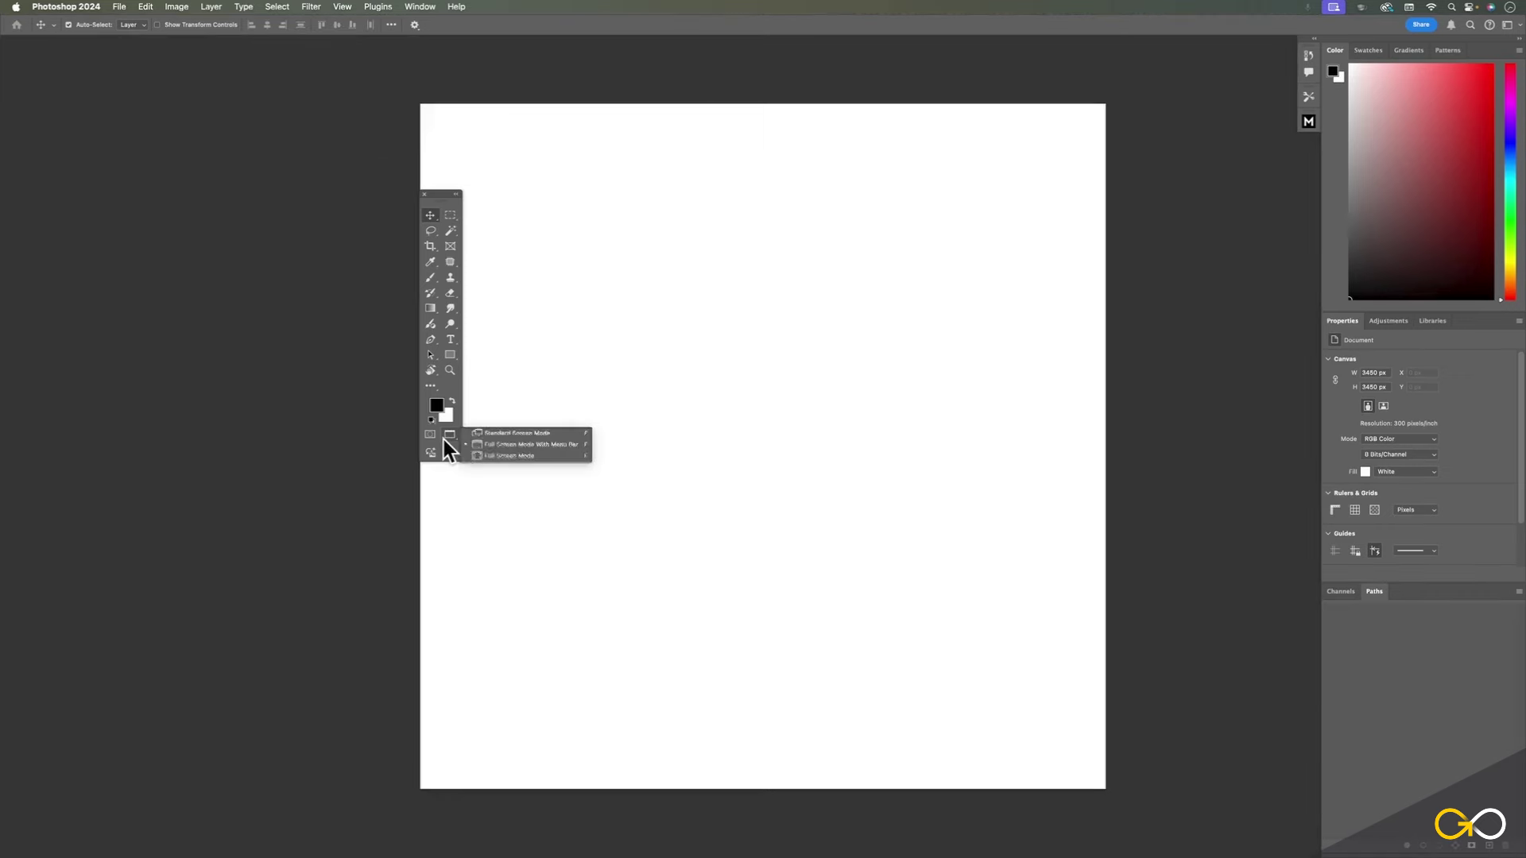
left_click(489, 454)
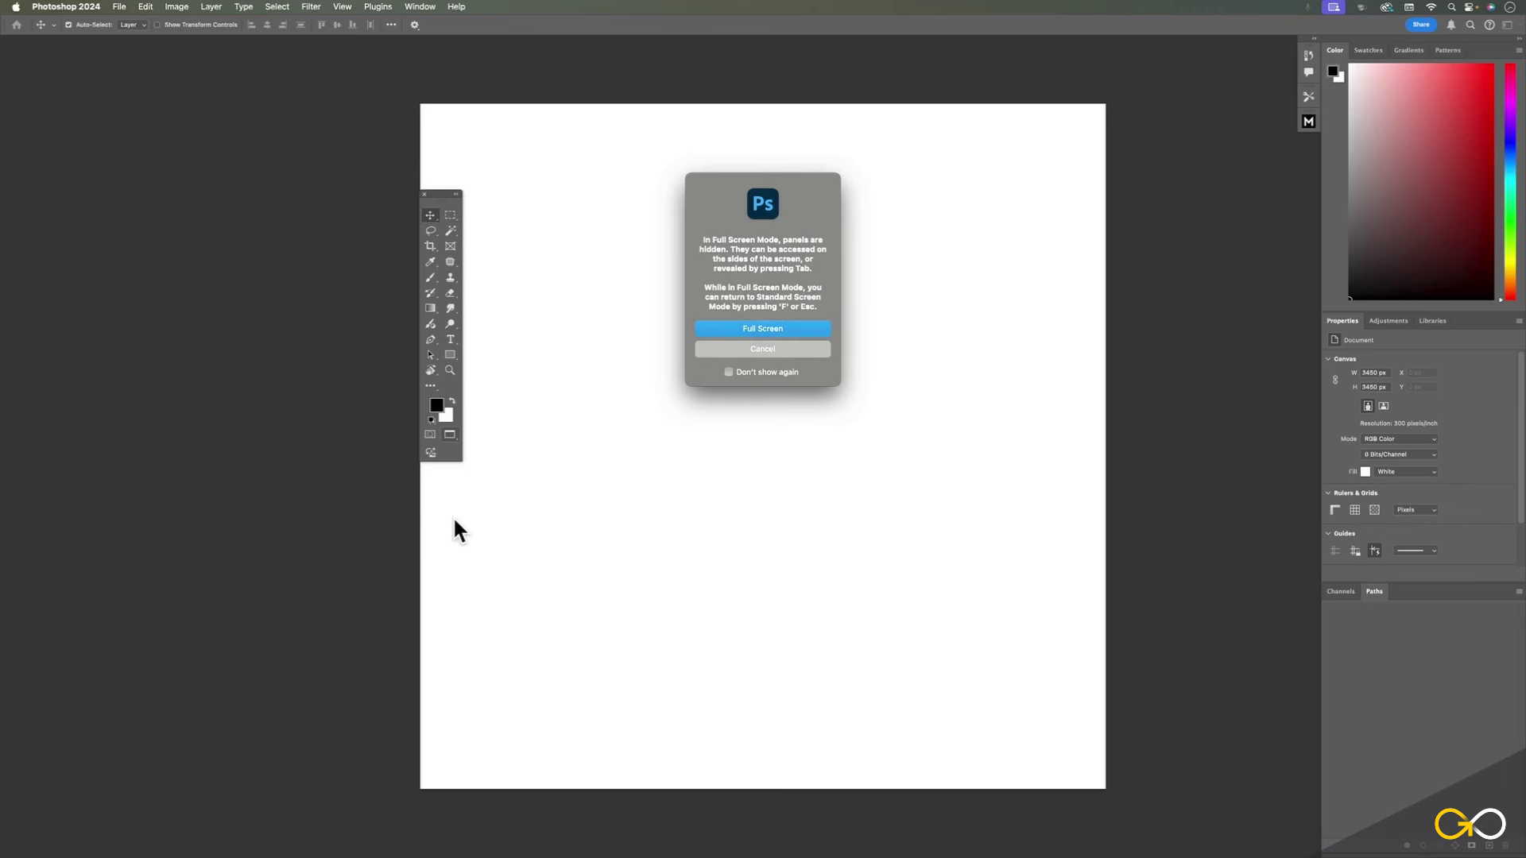
left_click(725, 326)
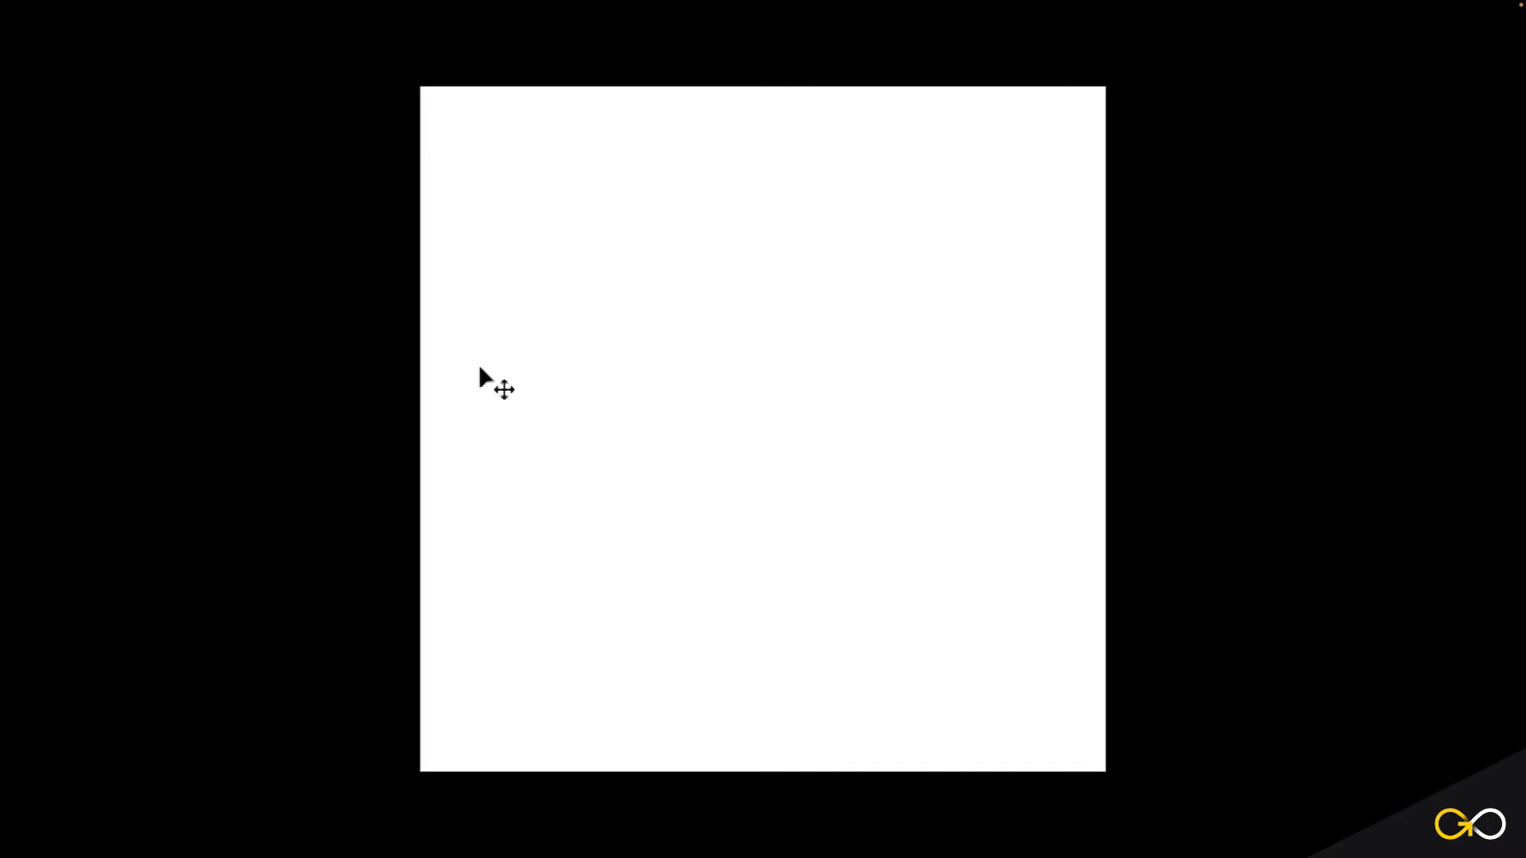
key("f")
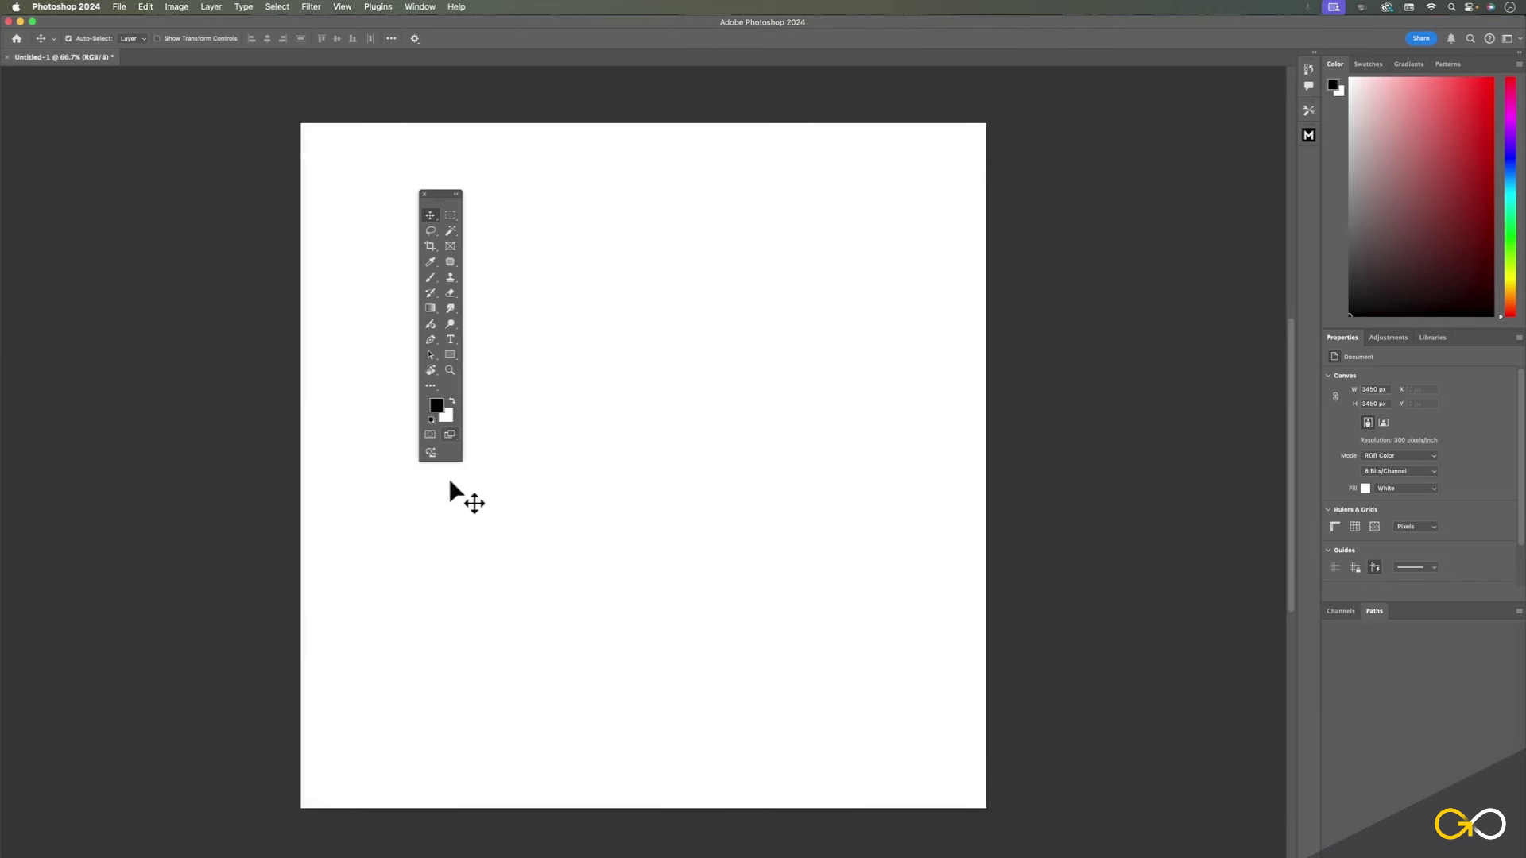
Pan the canvas around the workspace with the temporary Hand tool.
key("space")
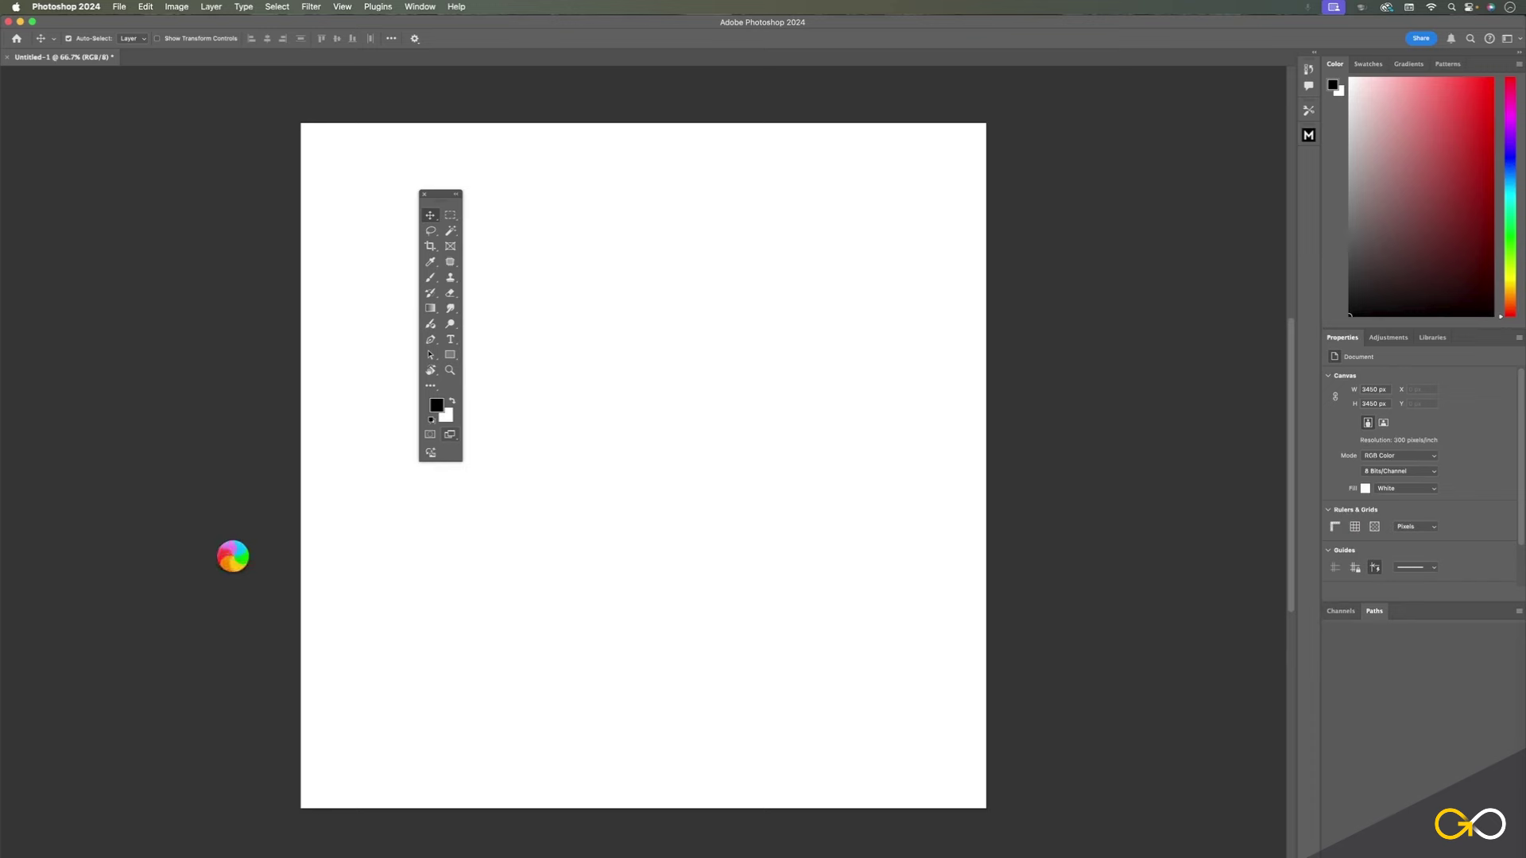
key("space")
left_click_drag(511, 533, 971, 453)
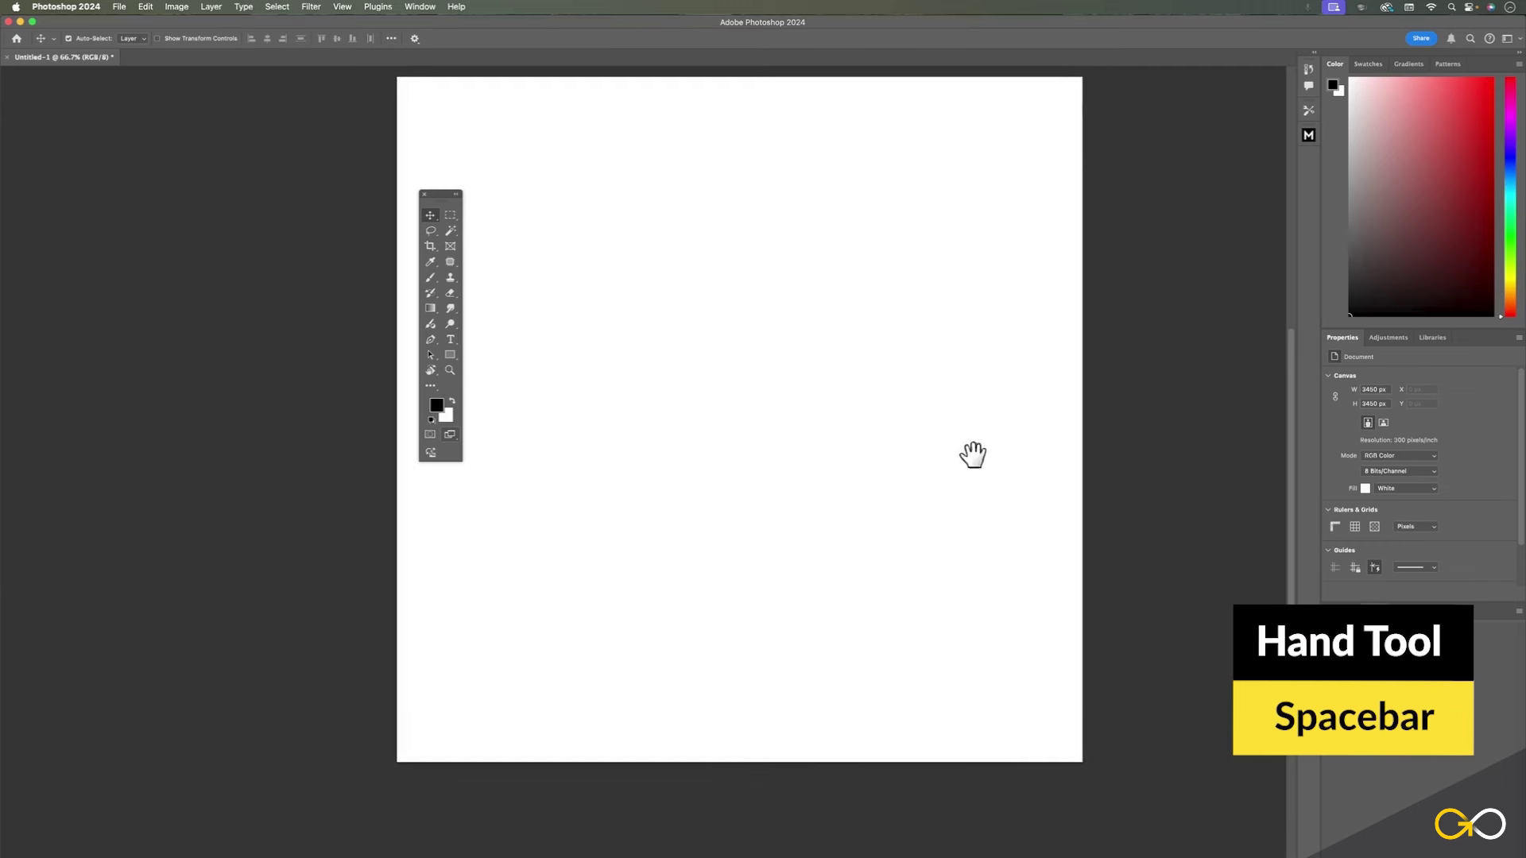
left_click_drag(722, 517, 807, 504)
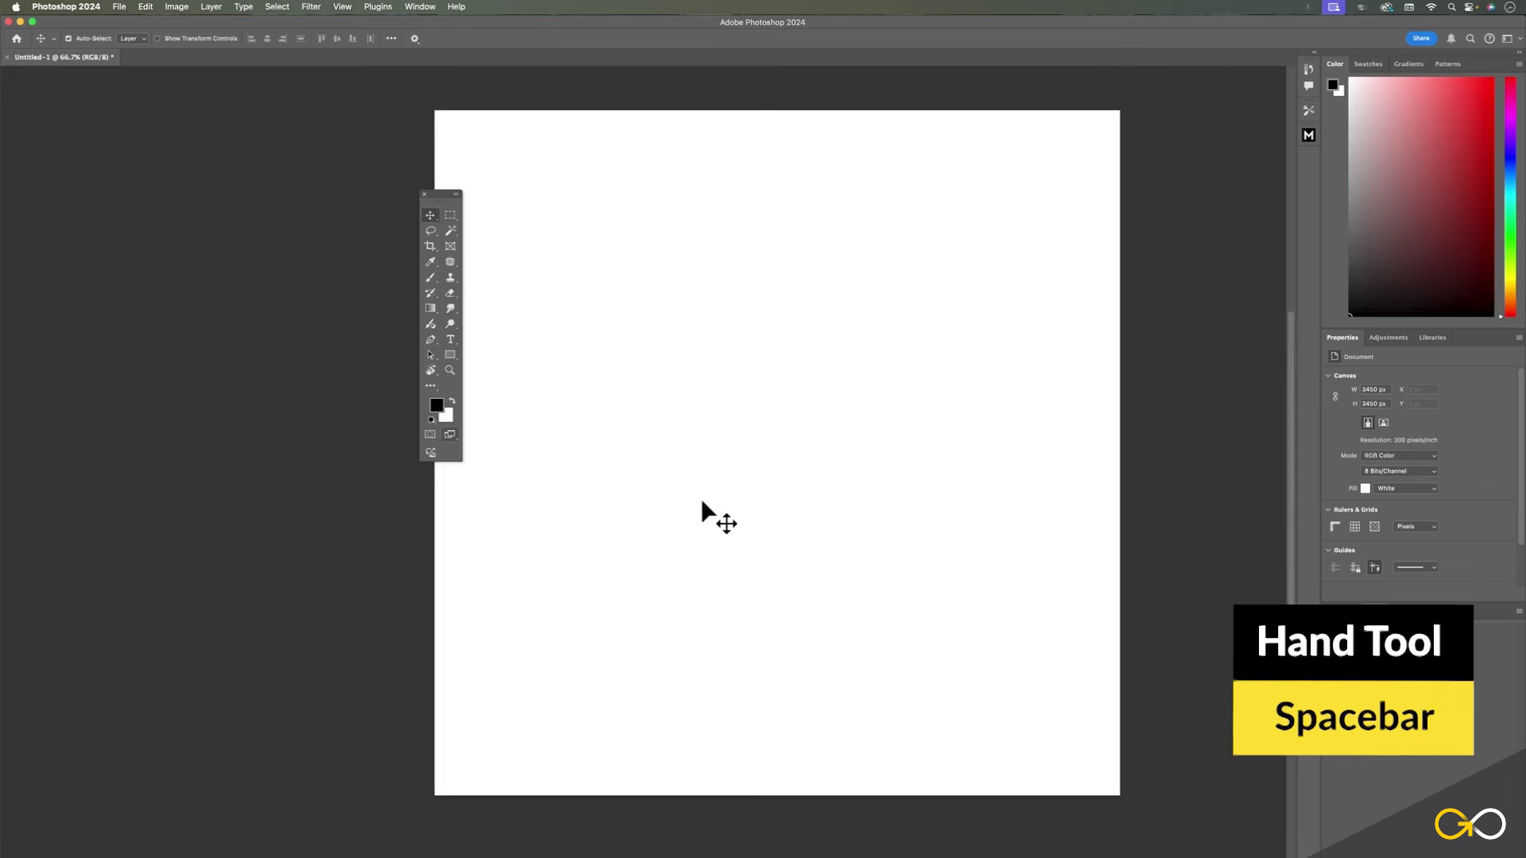
Switch from the Rotate View tool to the Hand tool in its group and return to the Move tool.
left_click(432, 372)
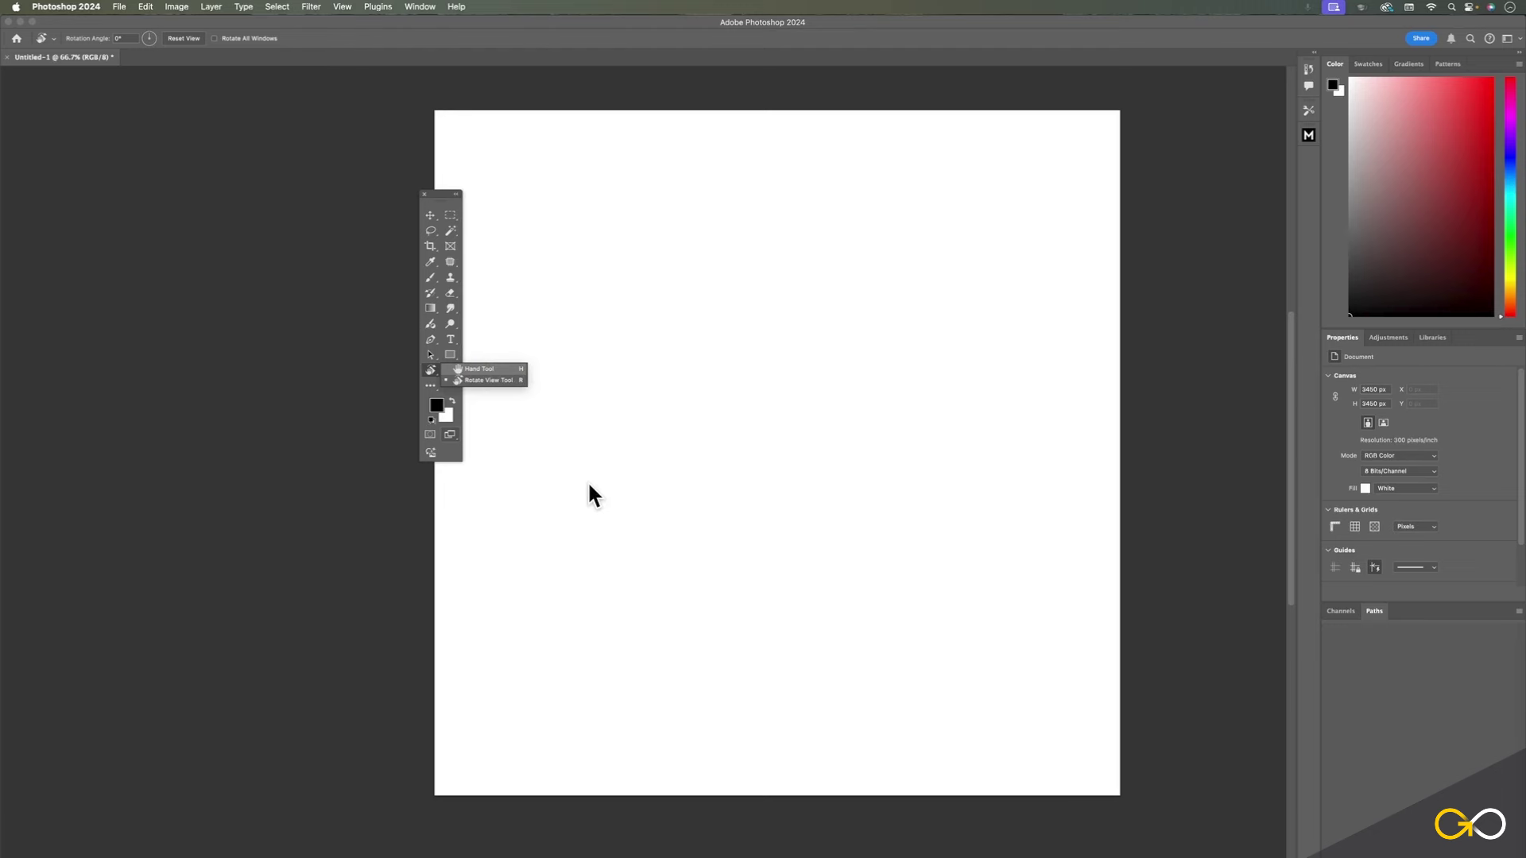
key("h")
key("v")
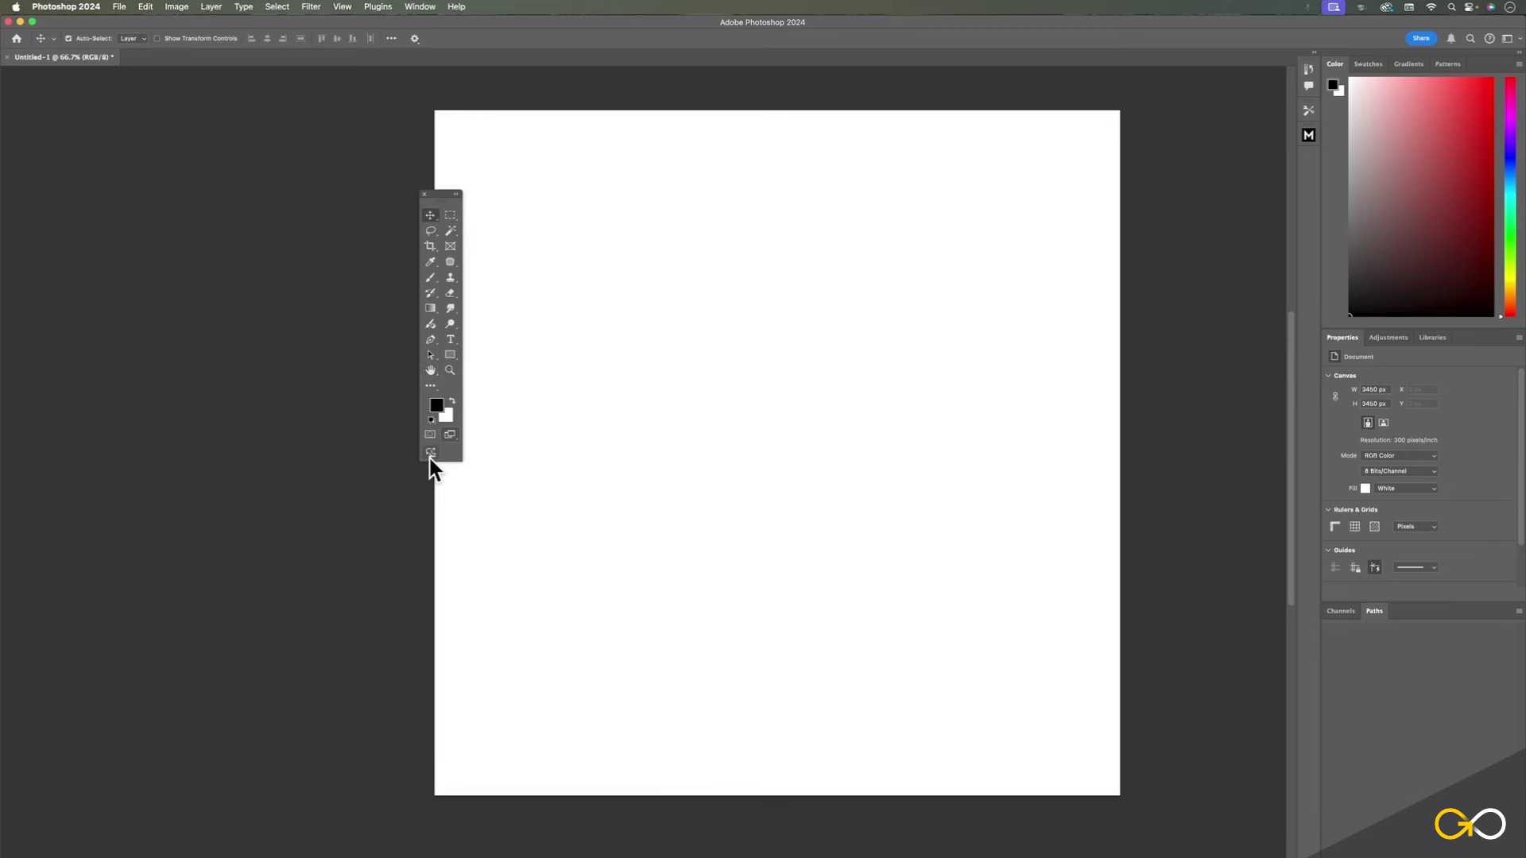
Activate the Gradient tool and switch back to the Move tool.
mouse_move(431, 458)
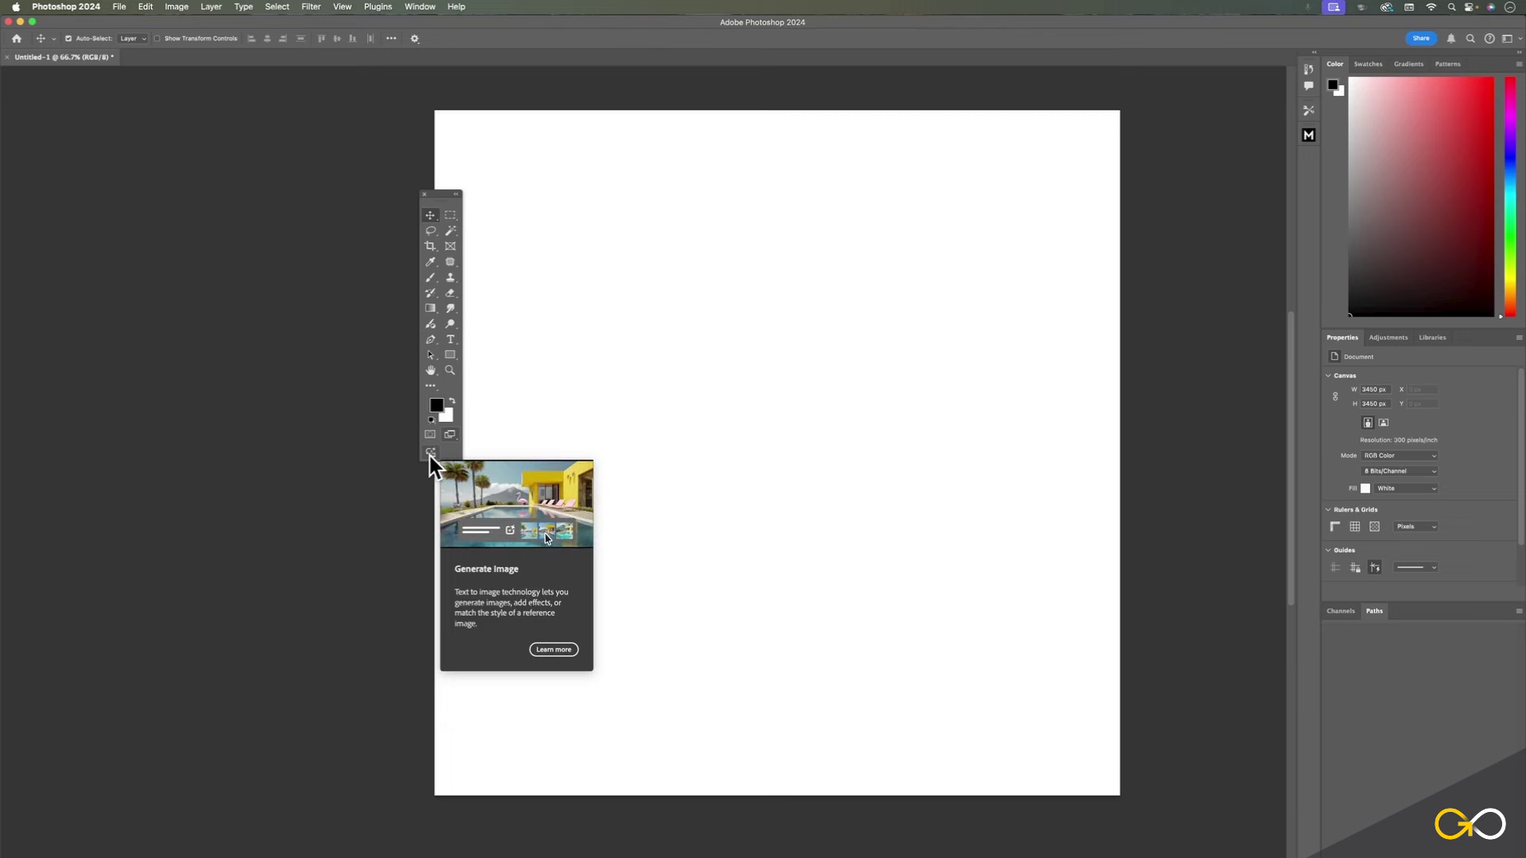
mouse_move(450, 214)
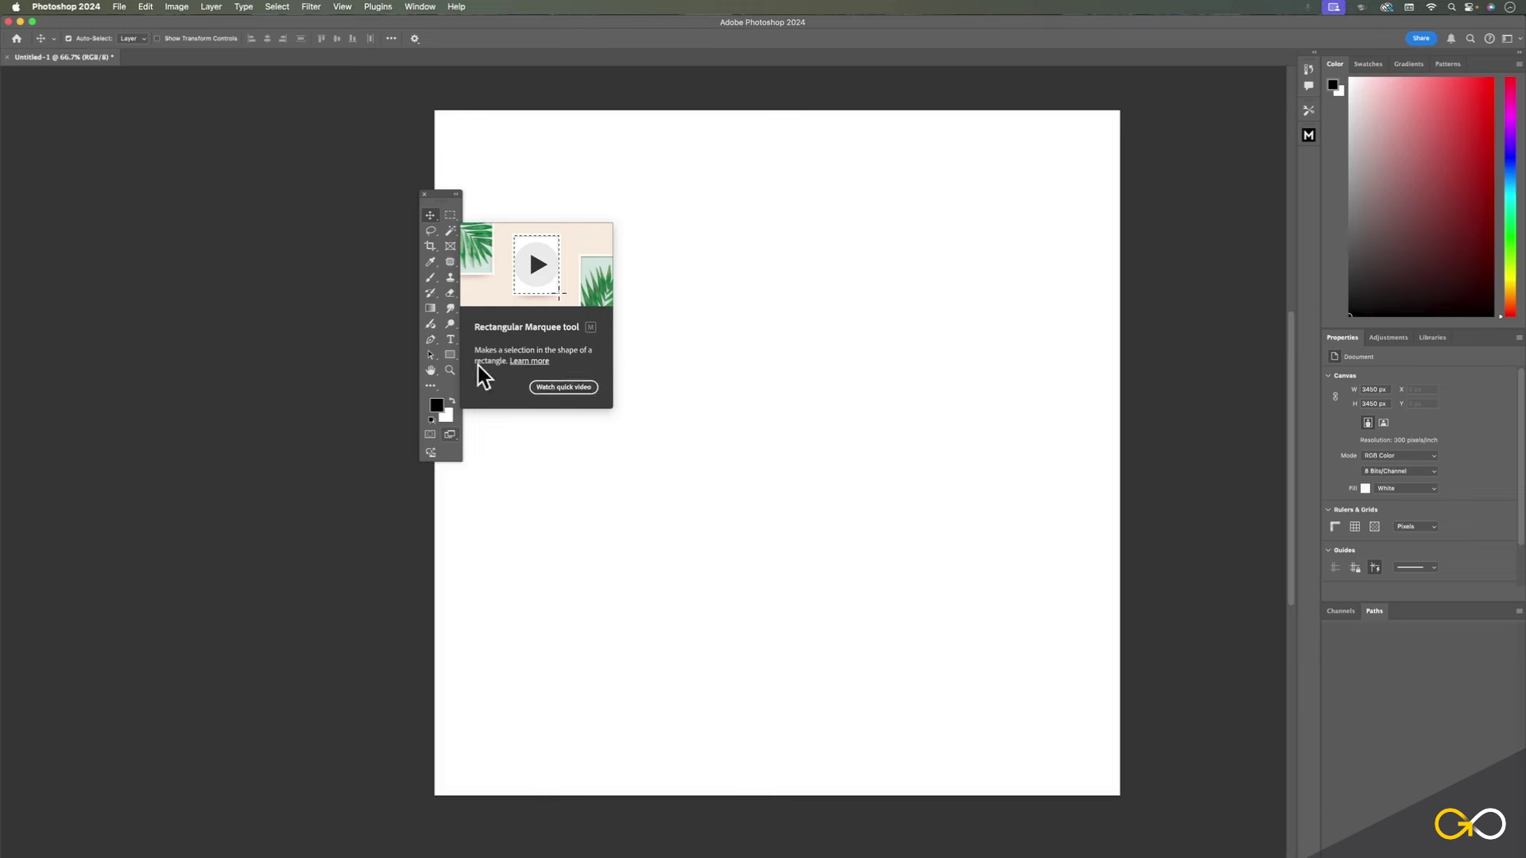
left_click(430, 309)
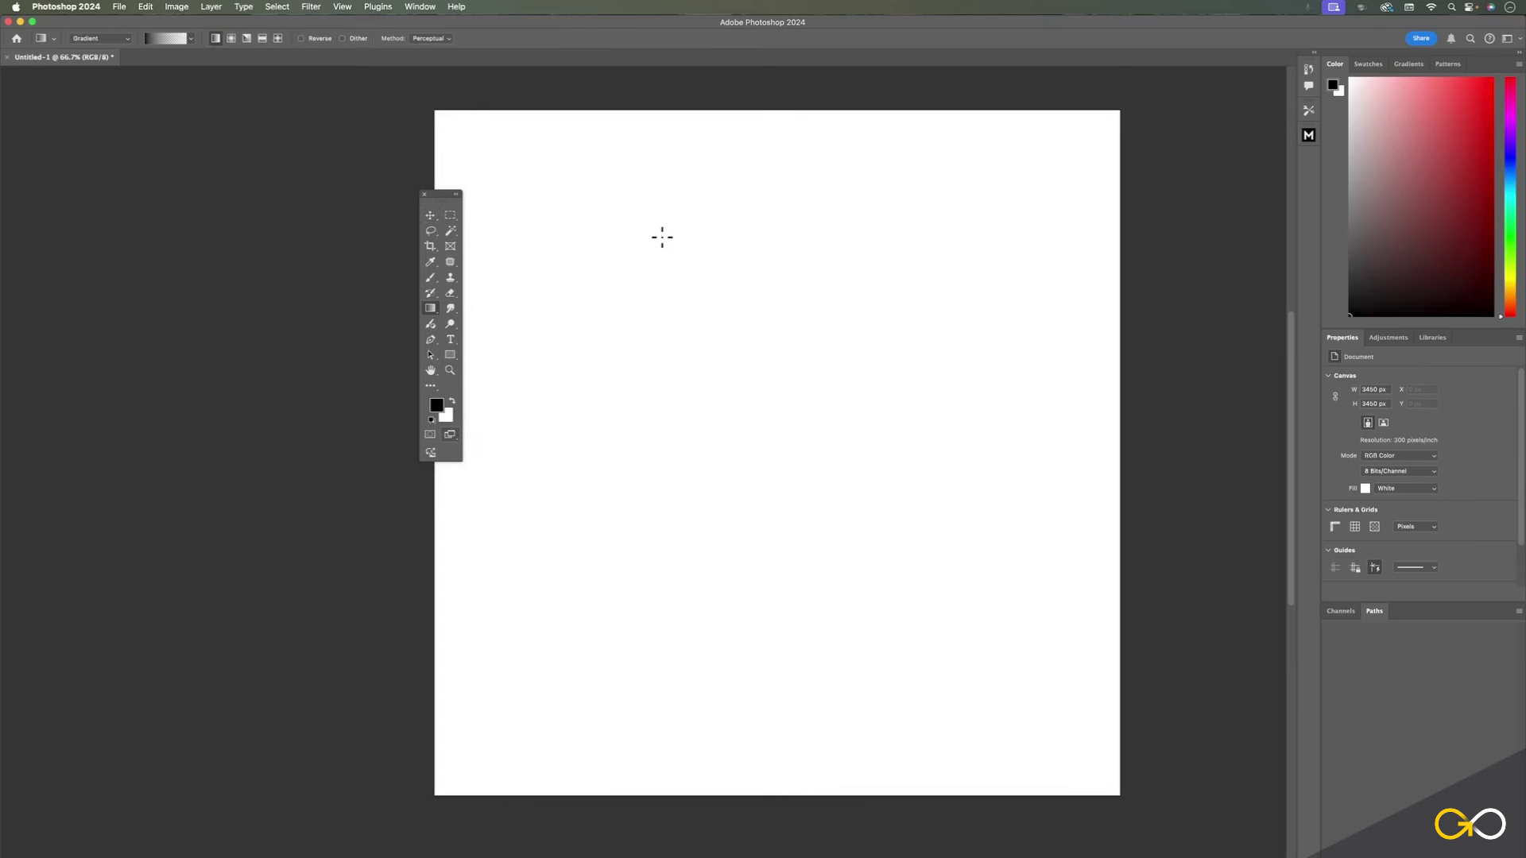
left_click(435, 218)
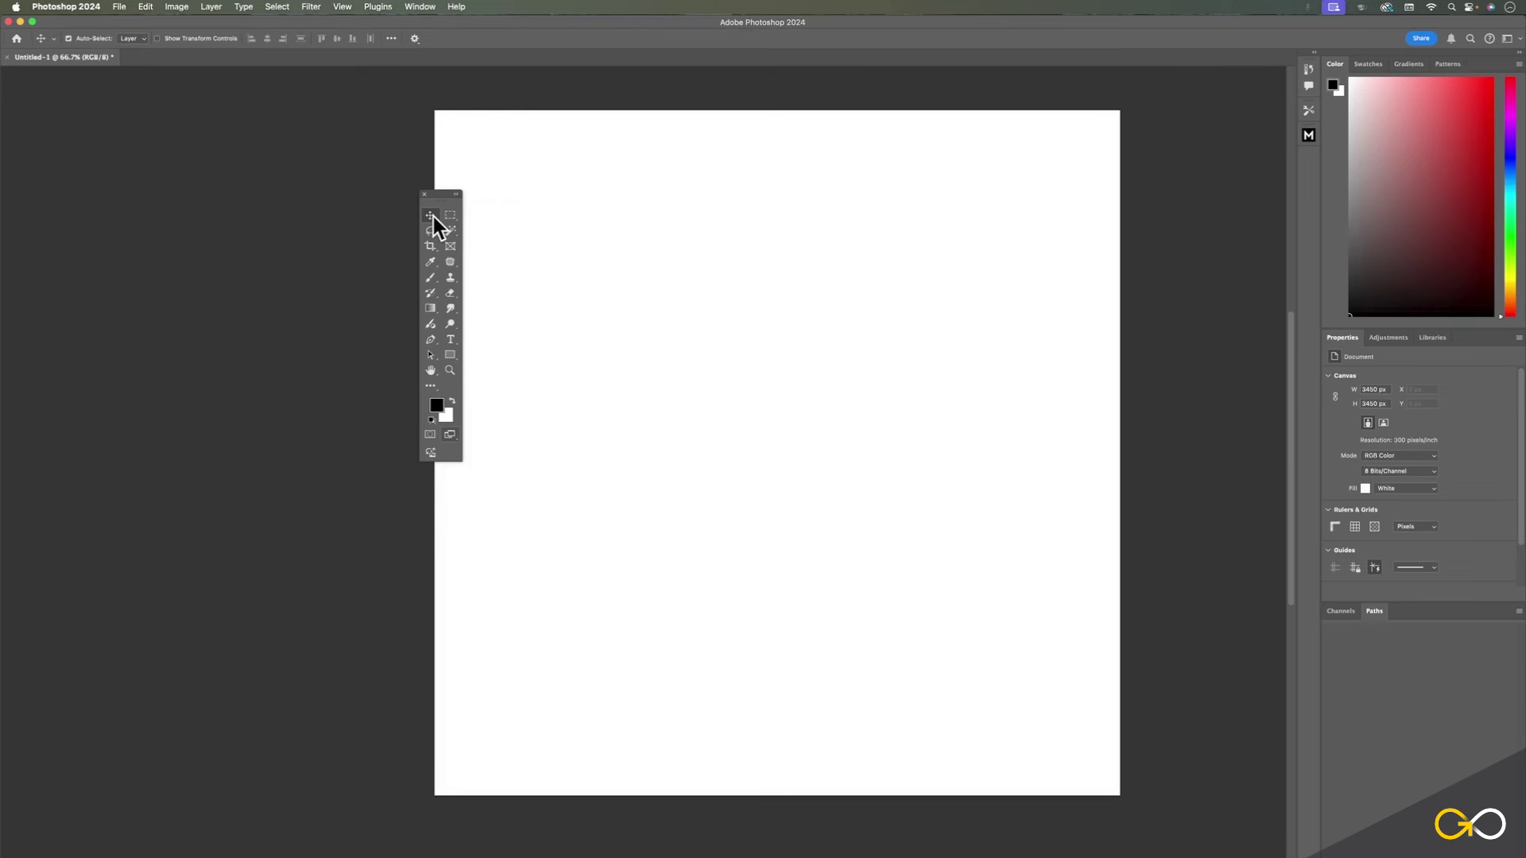
Reveal the tools nested with the Move tool and choose the Move Tool from that group.
right_click(434, 217)
left_click(509, 233)
right_click(432, 216)
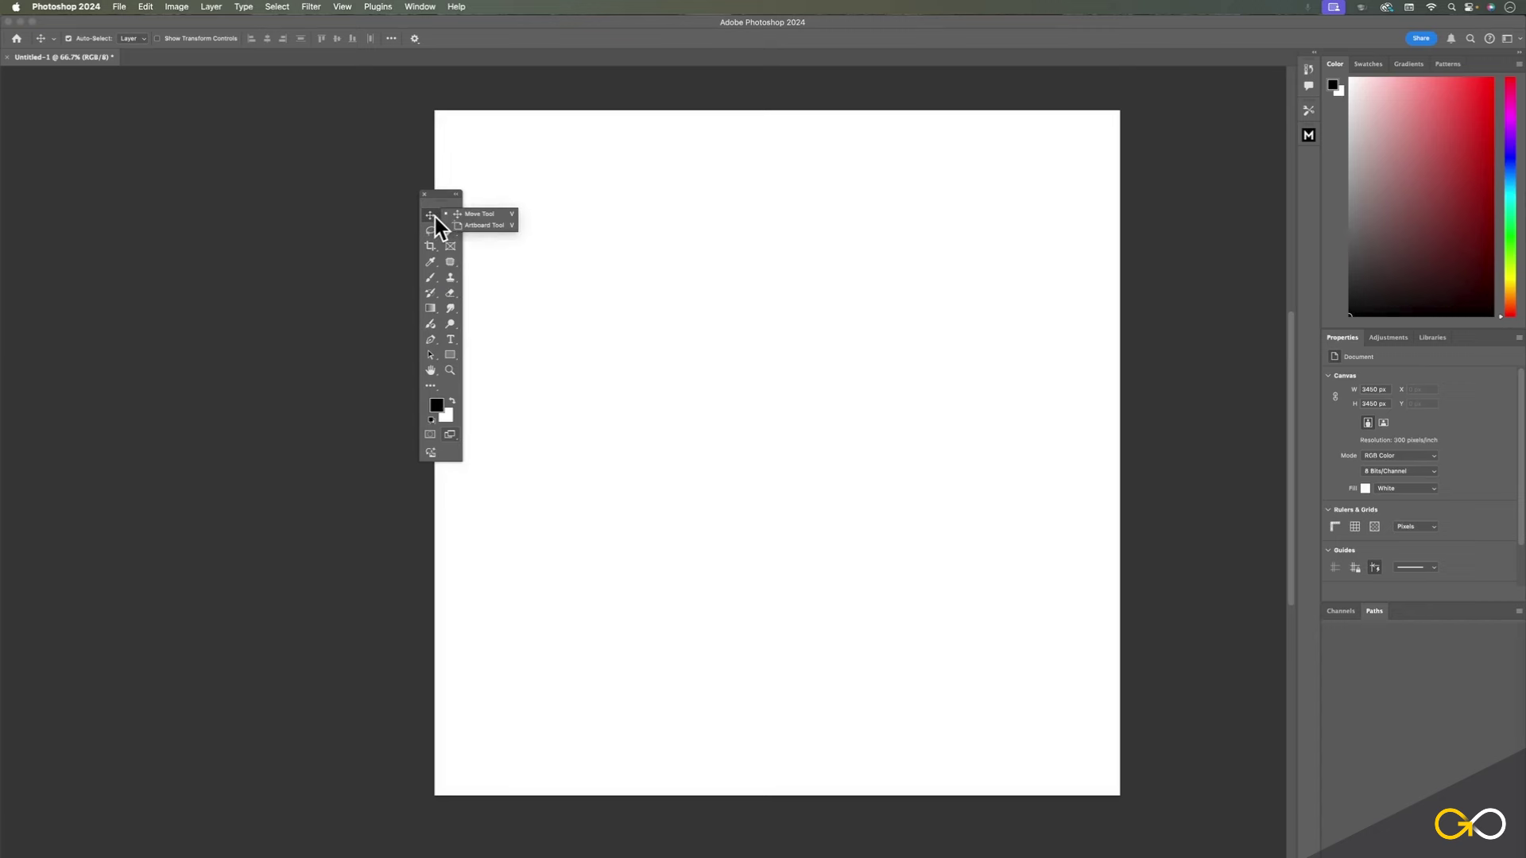
left_click(493, 211)
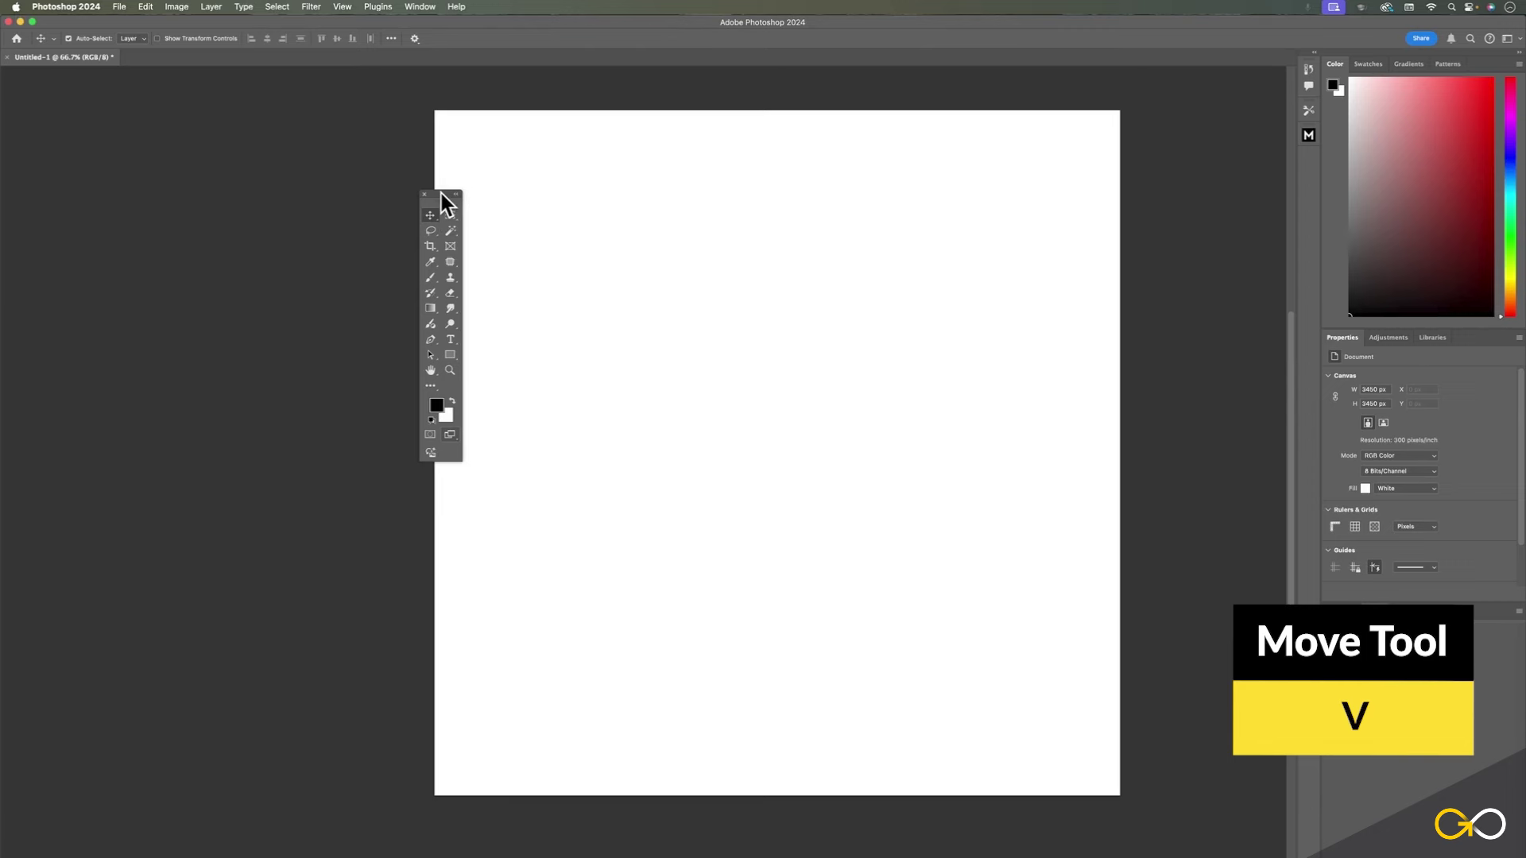